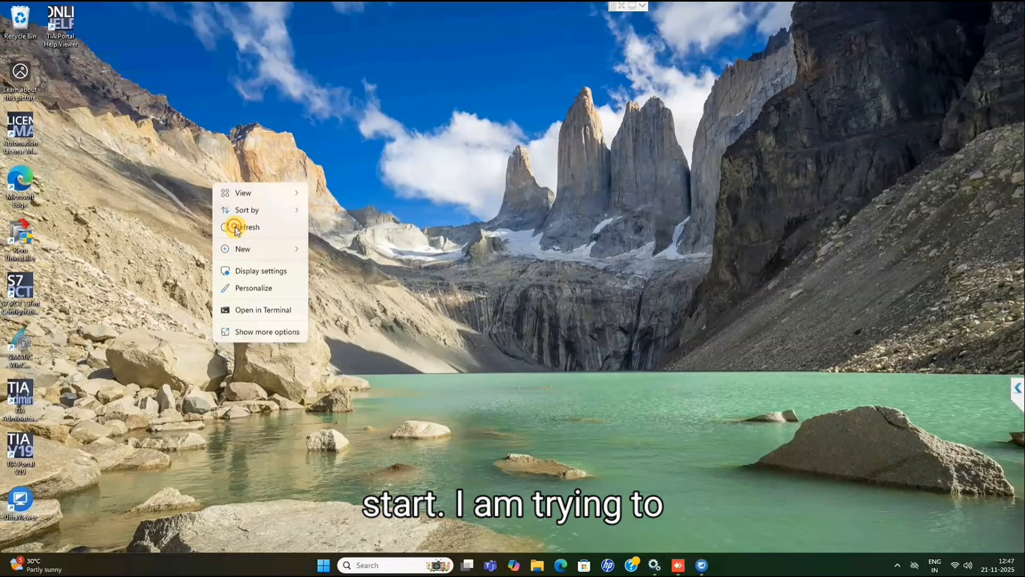
Refresh the desktop and try repeatedly to start Automation License Manager from its desktop shortcut.
{"action": "left_click", "coordinate": [236, 227]}
{"action": "double_click", "coordinate": [30, 129]}
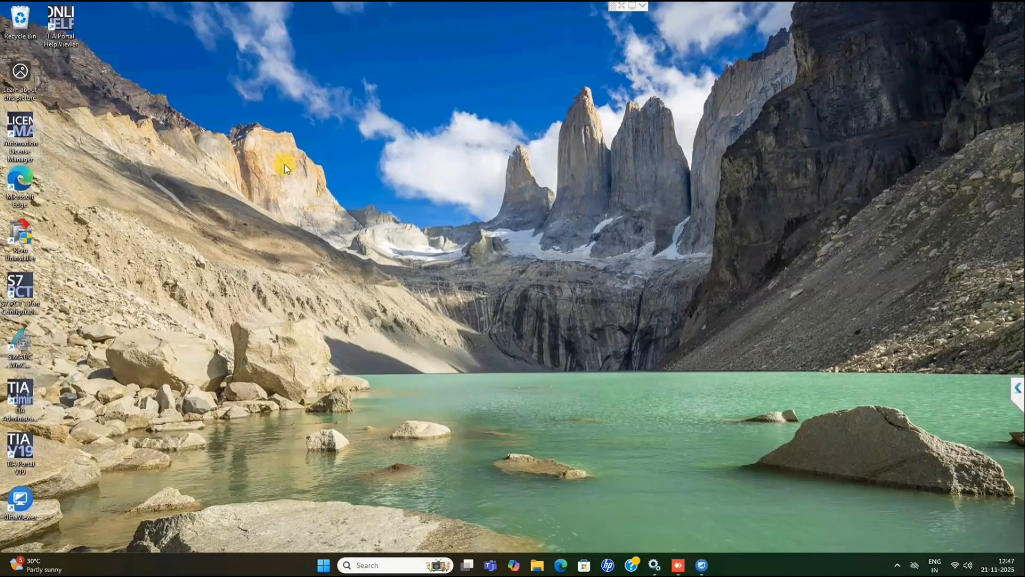
{"action": "right_click", "coordinate": [24, 123]}
{"action": "left_click", "coordinate": [65, 167]}
{"action": "right_click", "coordinate": [21, 117]}
{"action": "left_click", "coordinate": [65, 164]}
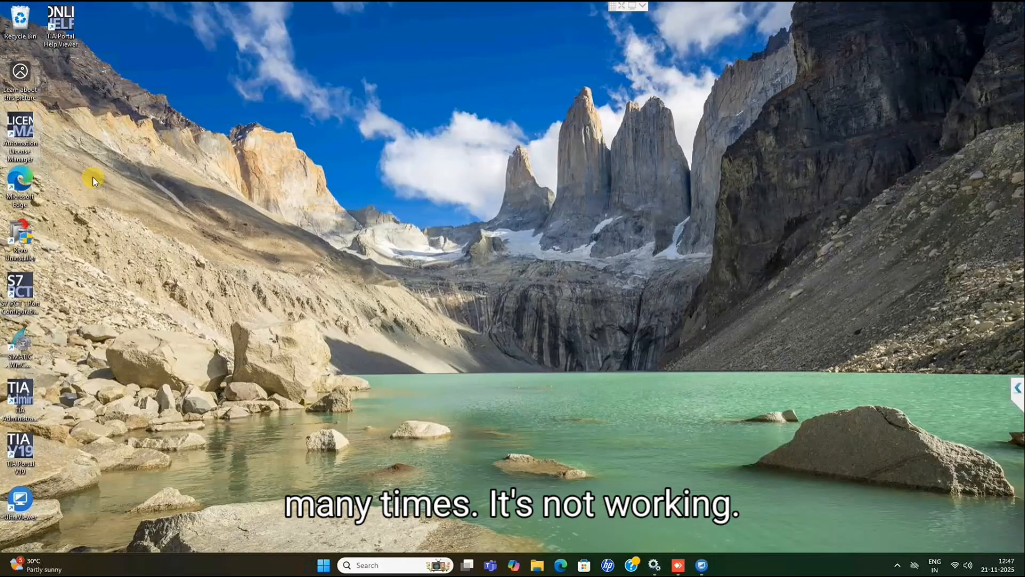
Open Revo Uninstaller, allowing it to make changes, and select Siemens Automation License Manager V6.0 + SP9 + Upd4 among the installed programs.
{"action": "double_click", "coordinate": [23, 247]}
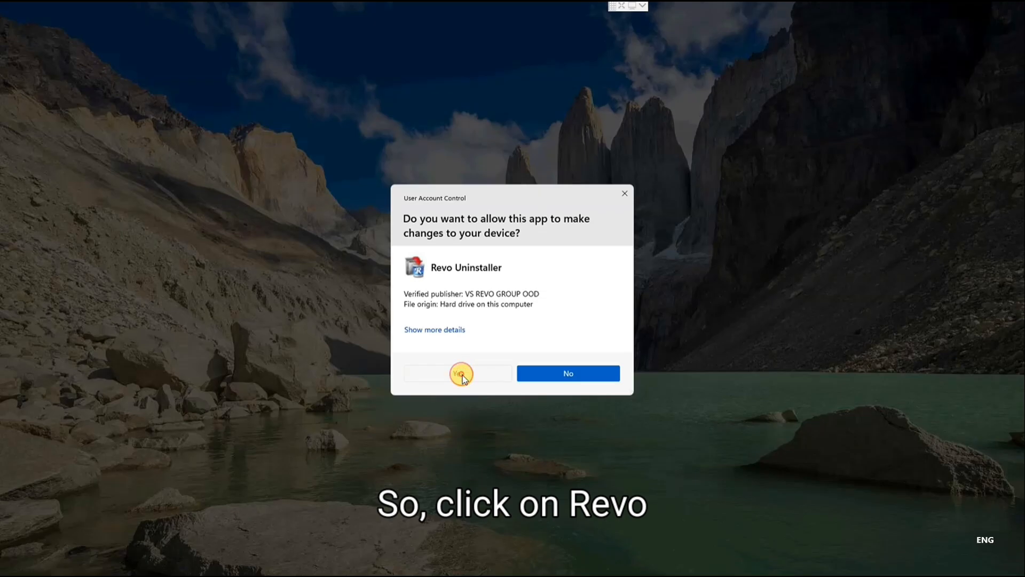
{"action": "left_click", "coordinate": [462, 375]}
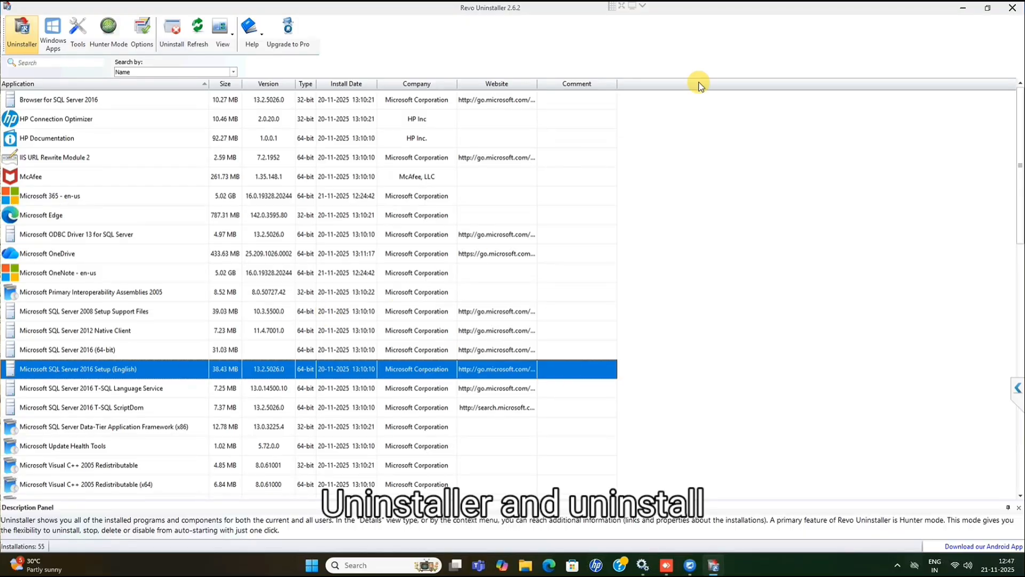
{"action": "scroll", "coordinate": [133, 267], "scroll_direction": "down", "scroll_amount": 6}
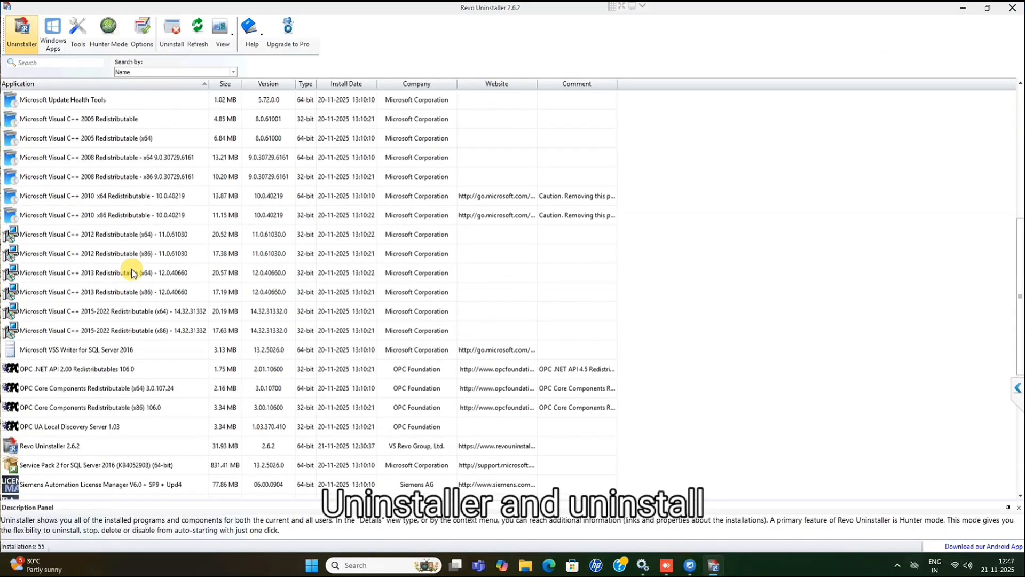
{"action": "scroll", "coordinate": [139, 283], "scroll_direction": "down", "scroll_amount": 2}
{"action": "scroll", "coordinate": [146, 291], "scroll_direction": "up", "scroll_amount": 4}
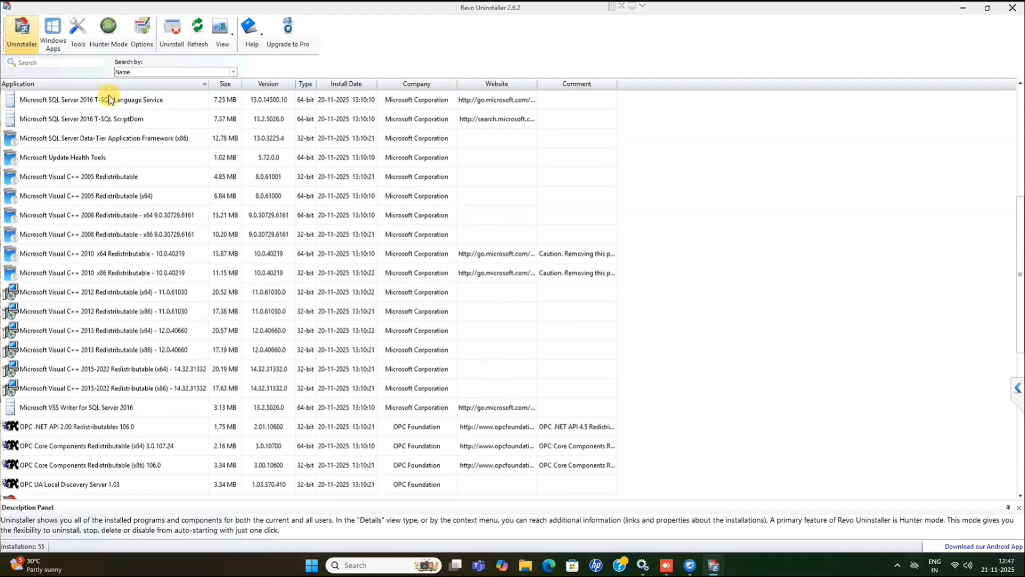
{"action": "left_click", "coordinate": [109, 139]}
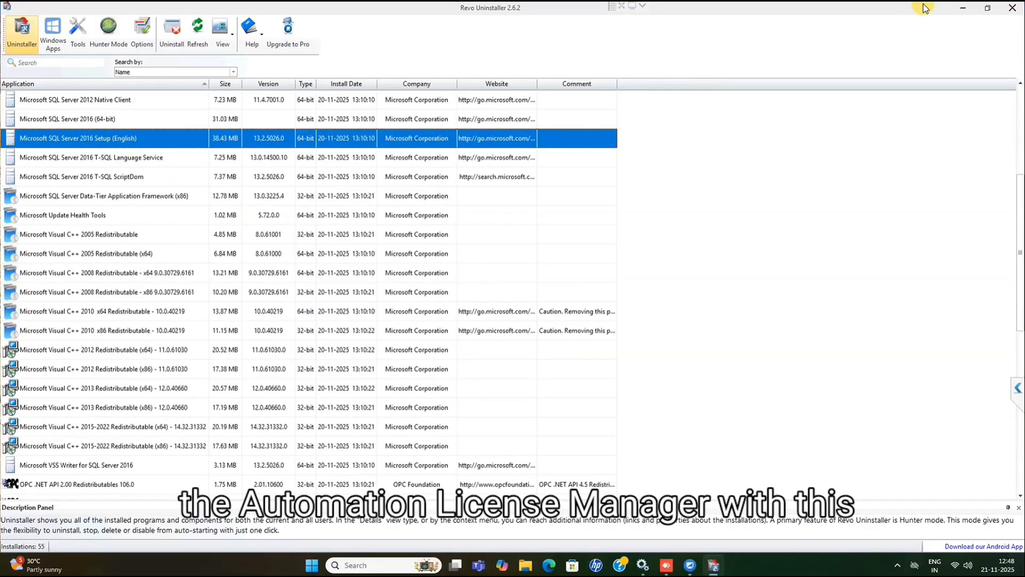
{"action": "left_click", "coordinate": [990, 9]}
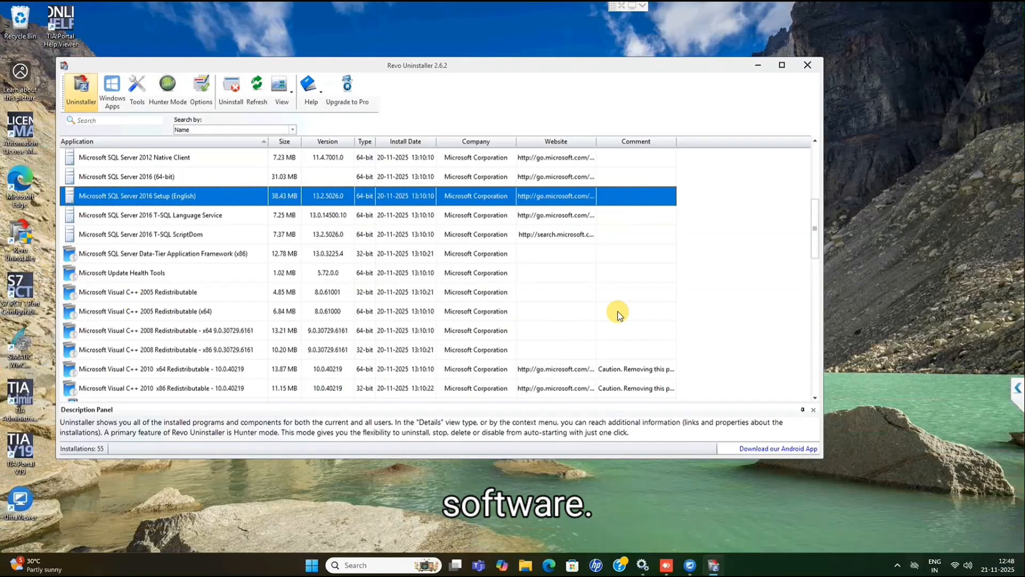
{"action": "left_click", "coordinate": [782, 64]}
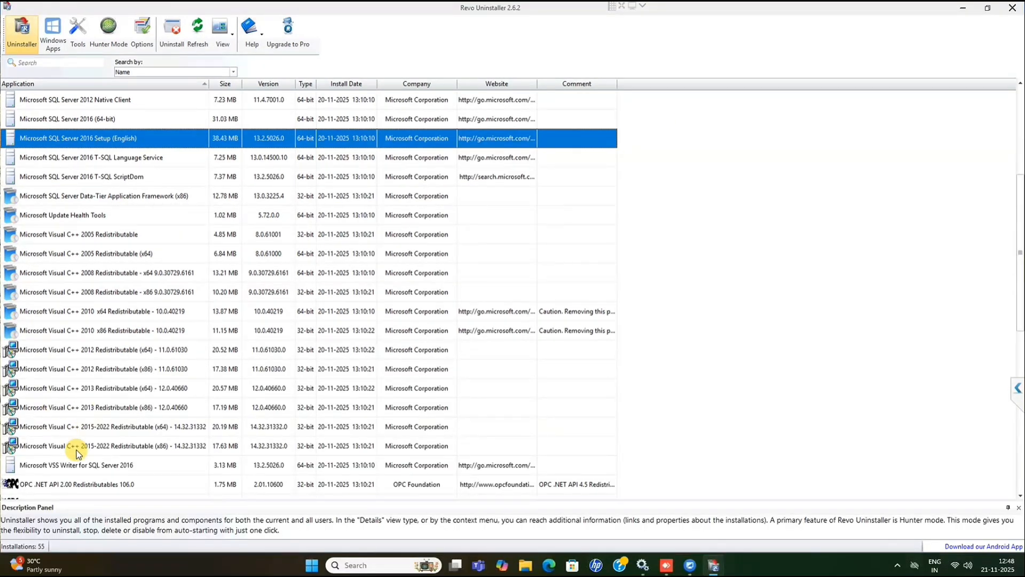
{"action": "scroll", "coordinate": [78, 453], "scroll_direction": "down", "scroll_amount": 5}
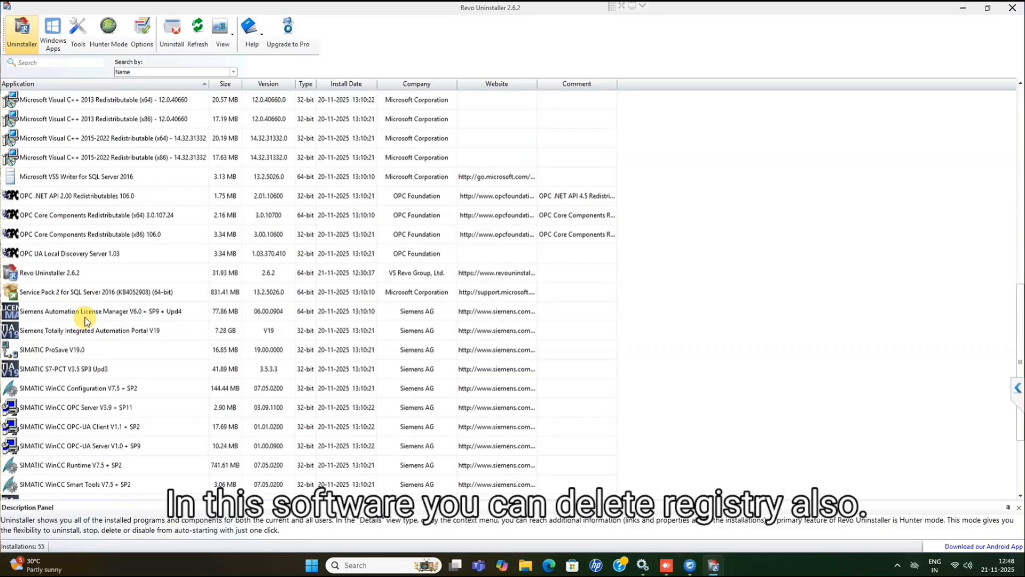
{"action": "left_click", "coordinate": [85, 317]}
{"action": "right_click", "coordinate": [85, 318]}
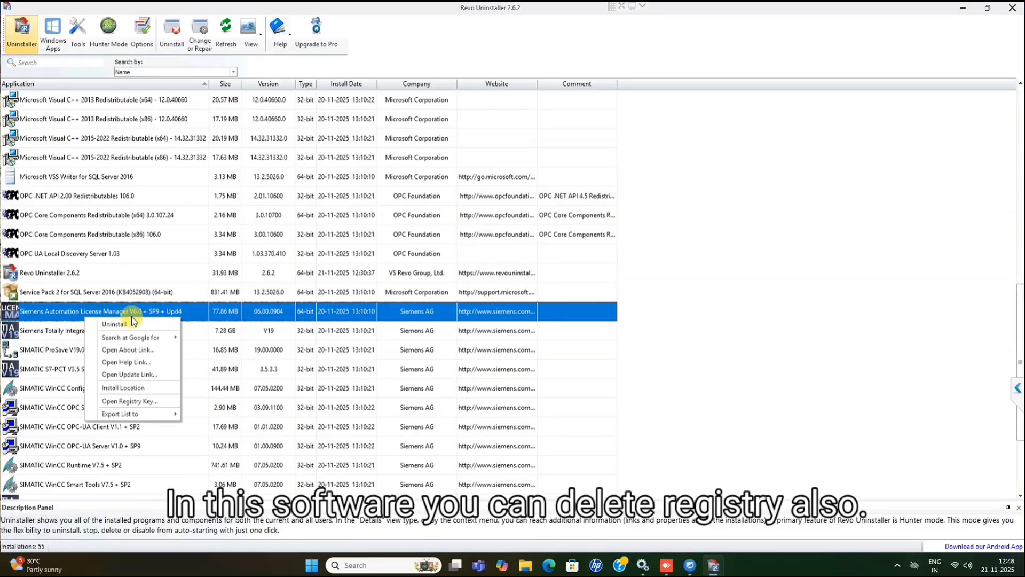
Switch to Microsoft Edge, search for "automation licence manageer download" and open the Siemens support page on licensing of SIMATIC products.
{"action": "left_click", "coordinate": [549, 568]}
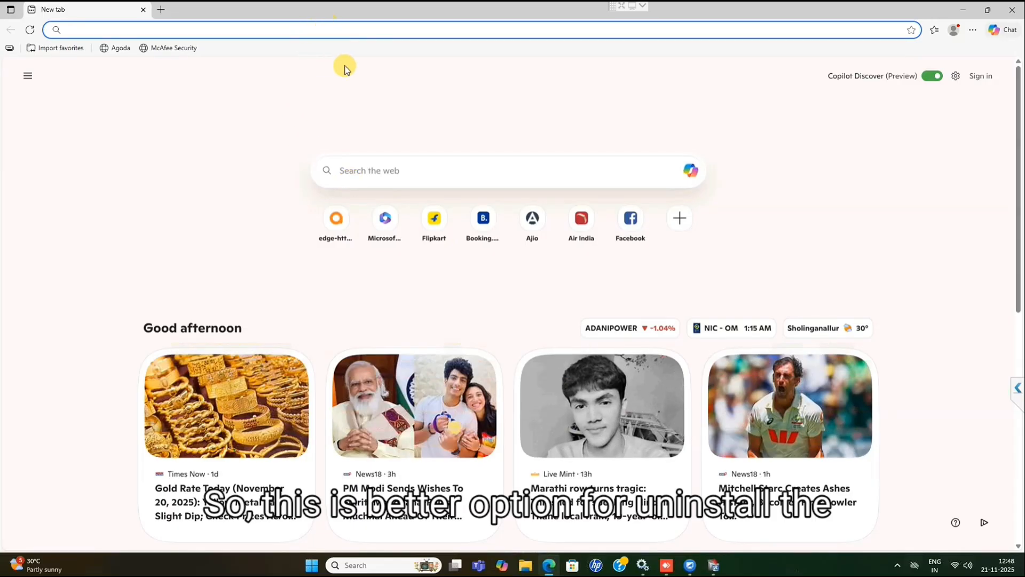
{"action": "type", "text": "automati"}
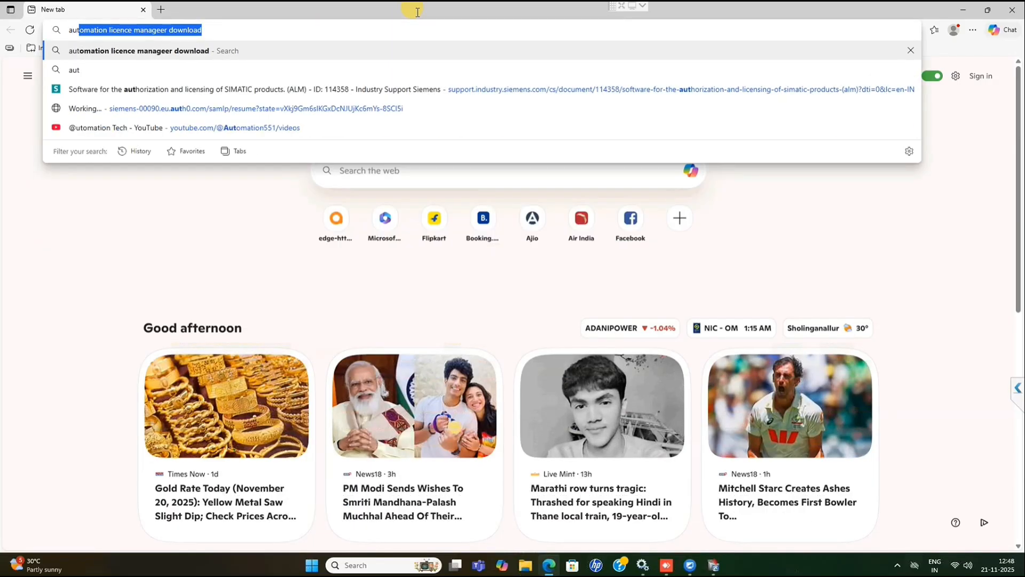
{"action": "type", "text": "on "}
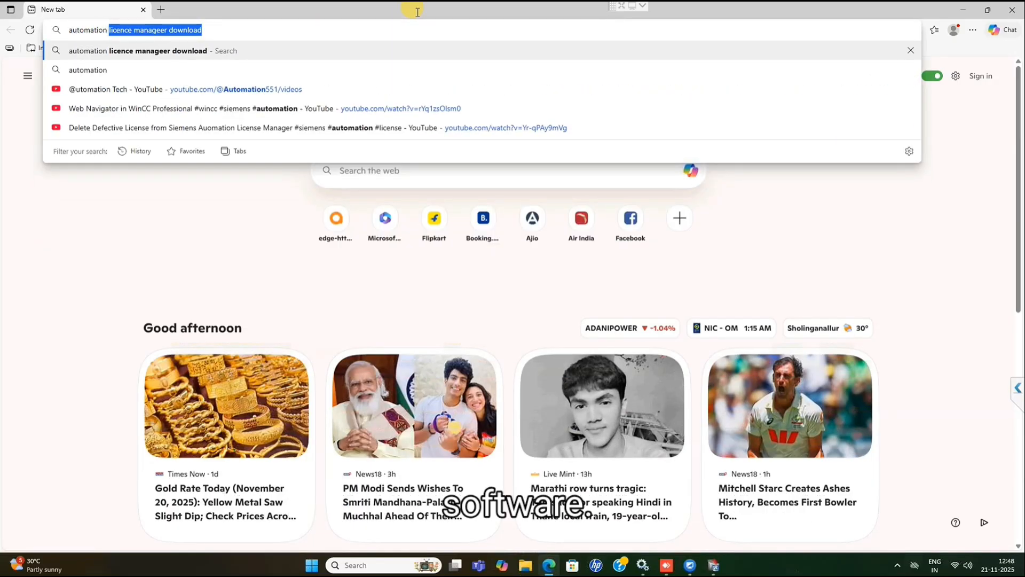
{"action": "type", "text": "lic"}
{"action": "key", "text": "Return"}
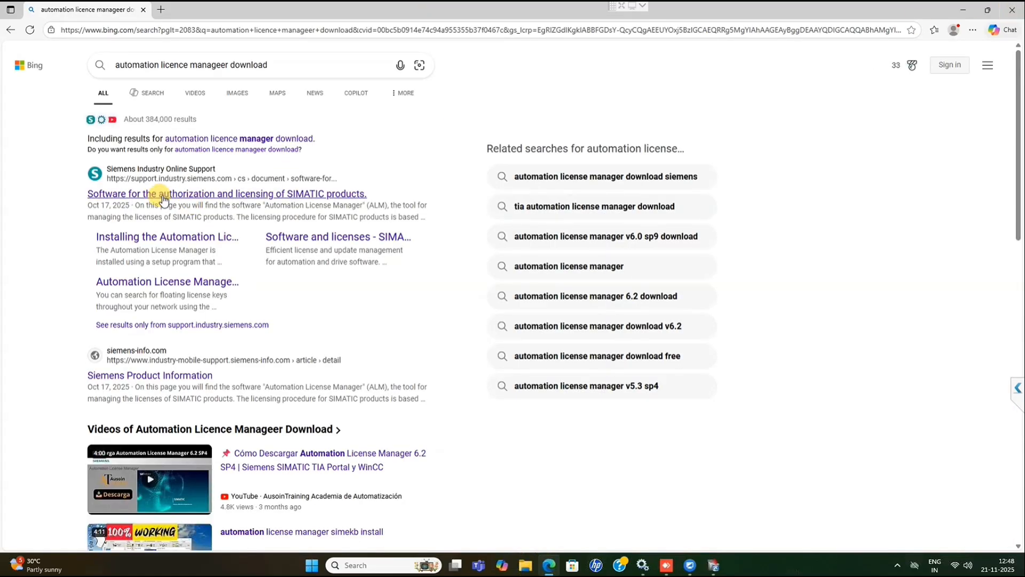
{"action": "left_click", "coordinate": [160, 195]}
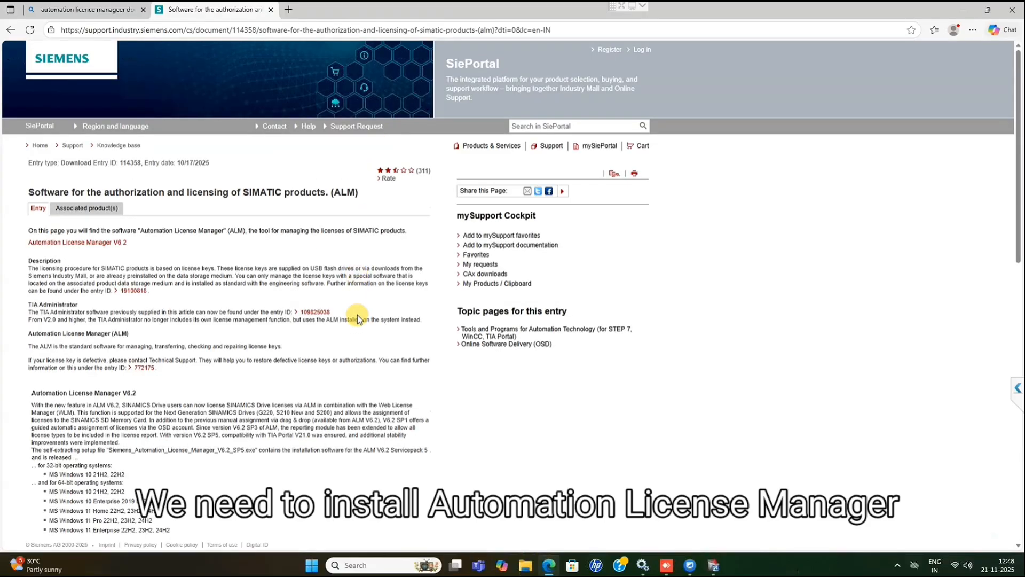
Examine the Siemens support page for the latest Automation License Manager version, highlighting the version in the setup file name.
{"action": "scroll", "coordinate": [308, 410], "scroll_direction": "down", "scroll_amount": 3}
{"action": "scroll", "coordinate": [308, 410], "scroll_direction": "down", "scroll_amount": 4}
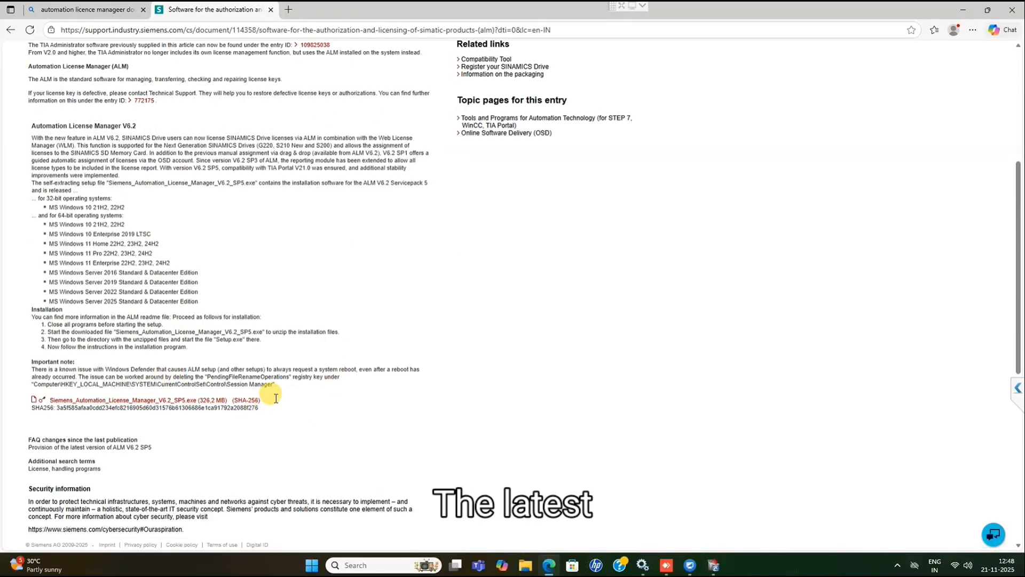
{"action": "left_click_drag", "start_coordinate": [261, 401], "coordinate": [34, 408]}
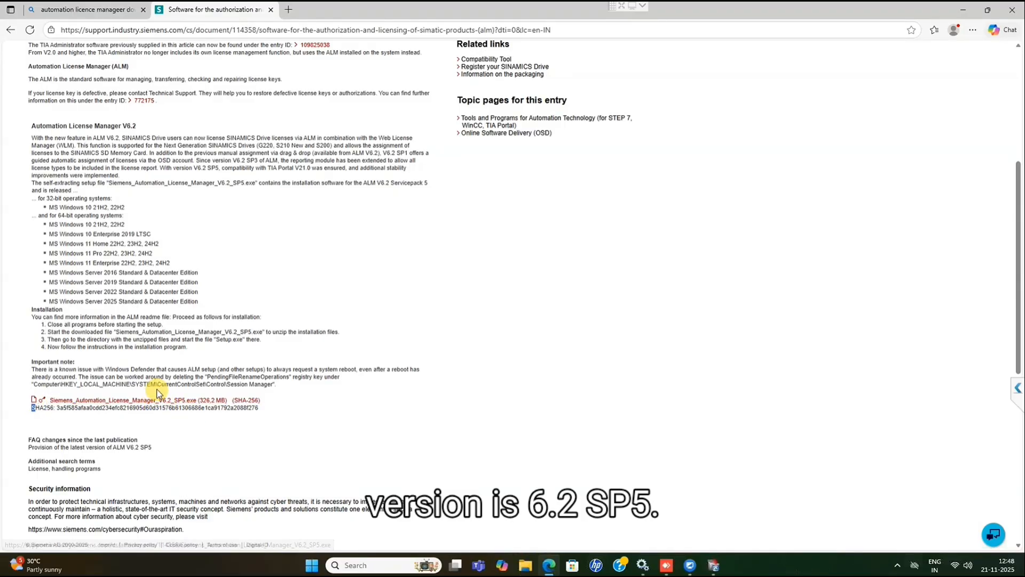
{"action": "left_click_drag", "start_coordinate": [163, 393], "coordinate": [191, 392]}
{"action": "scroll", "coordinate": [191, 390], "scroll_direction": "down", "scroll_amount": 1}
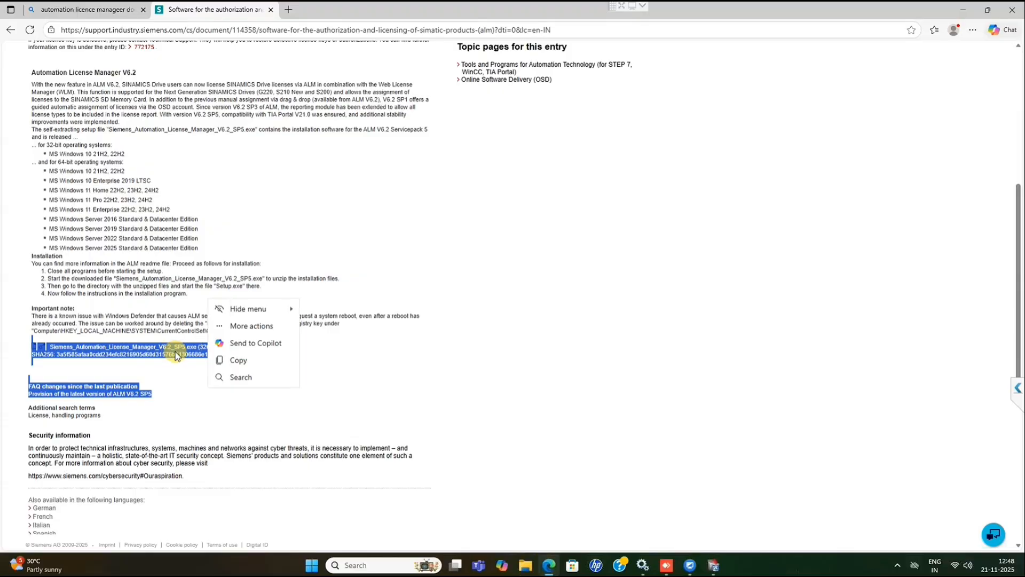
{"action": "left_click", "coordinate": [190, 382]}
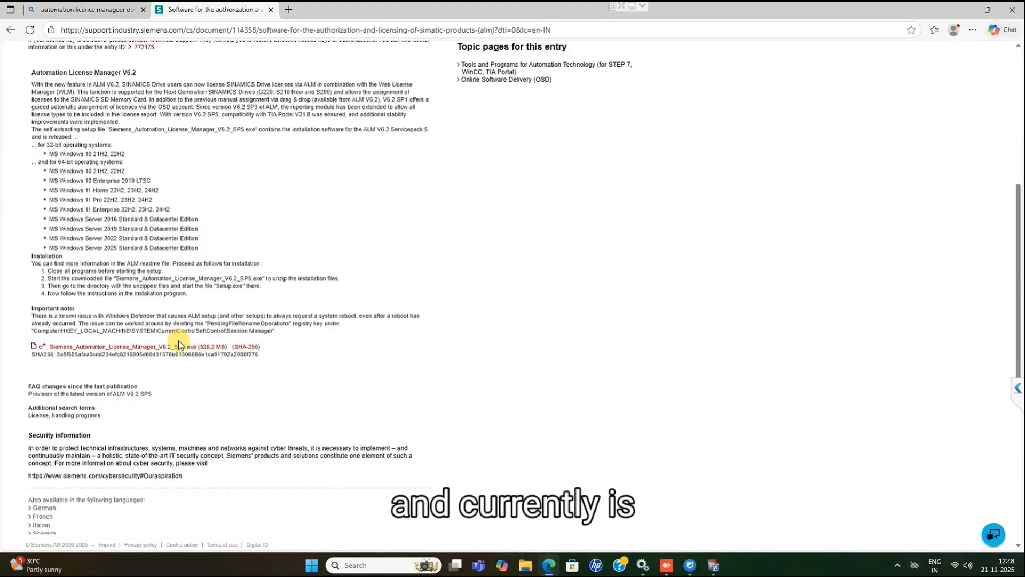
{"action": "left_click_drag", "start_coordinate": [229, 347], "coordinate": [176, 348]}
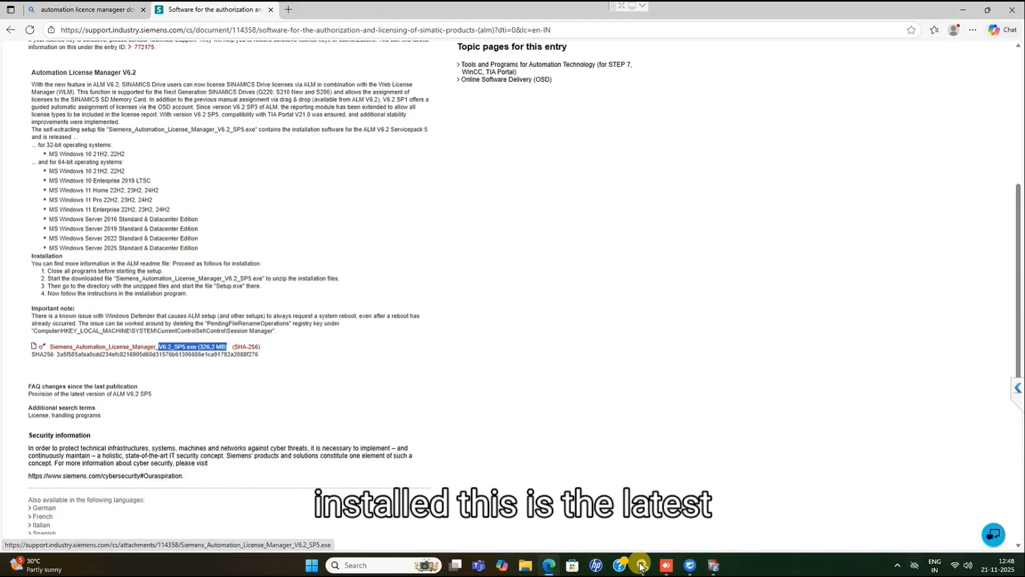
Switch back to Revo Uninstaller, uninstall Siemens Automation License Manager V6.0 + SP9 + Upd4 and decline the immediate system restart.
{"action": "left_click", "coordinate": [715, 566]}
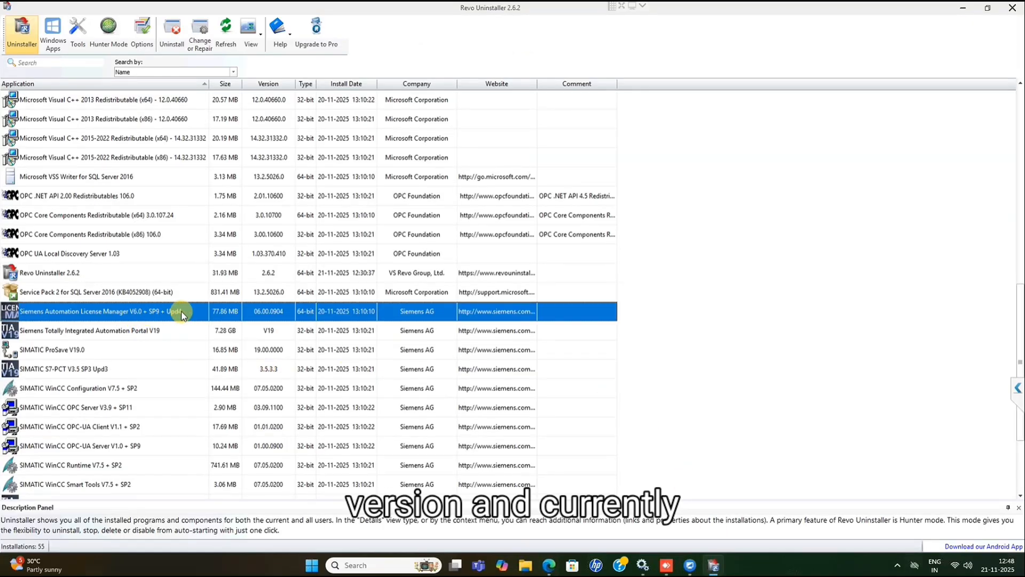
{"action": "right_click", "coordinate": [162, 312]}
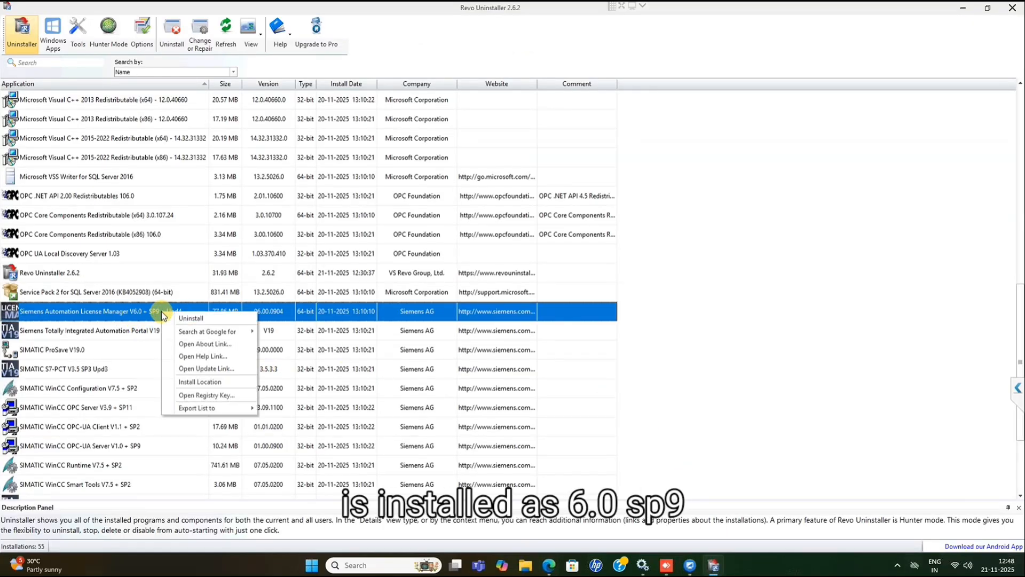
{"action": "left_click", "coordinate": [193, 319]}
{"action": "left_click", "coordinate": [609, 377]}
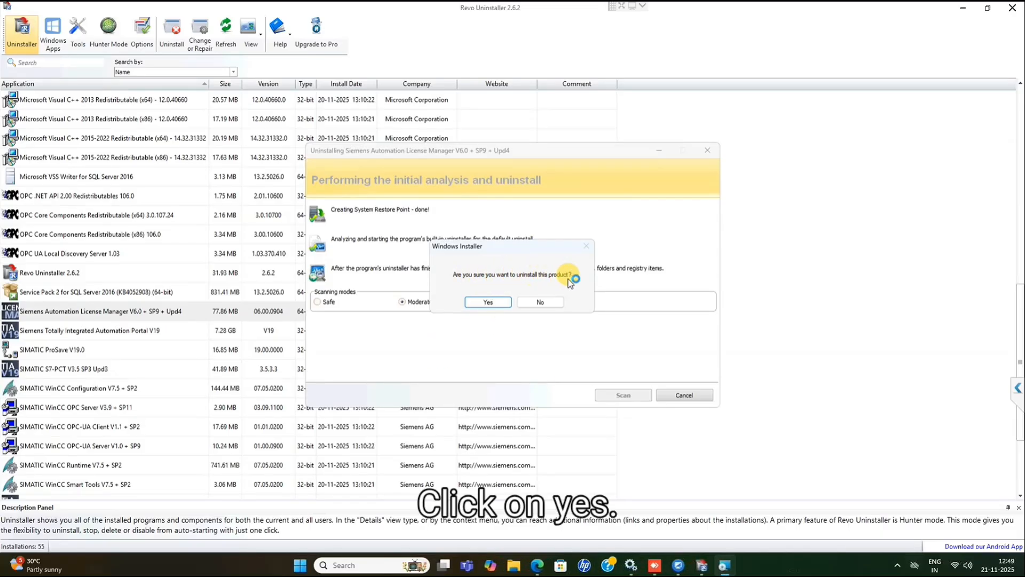
{"action": "left_click", "coordinate": [488, 302]}
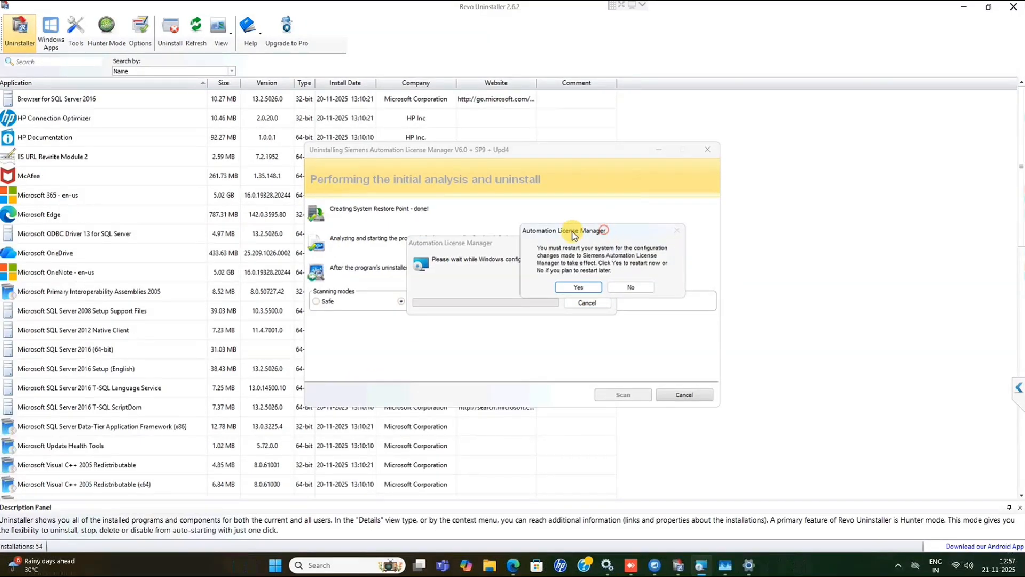
{"action": "left_click_drag", "start_coordinate": [574, 236], "coordinate": [511, 237]}
{"action": "left_click", "coordinate": [568, 287]}
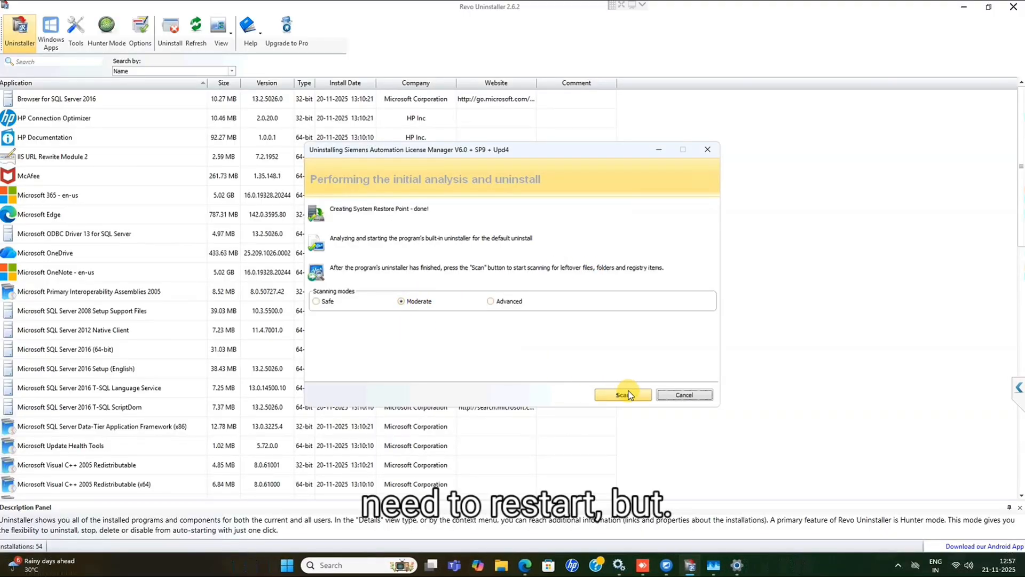
Scan for leftovers in Moderate mode and delete all leftover registry items of Automation License Manager.
{"action": "left_click", "coordinate": [628, 395]}
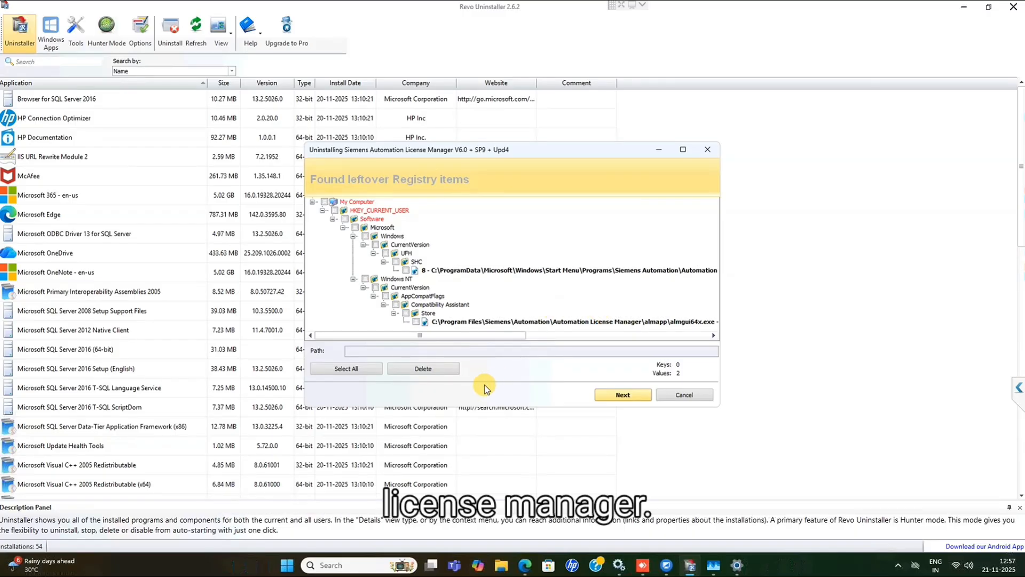
{"action": "left_click", "coordinate": [437, 369]}
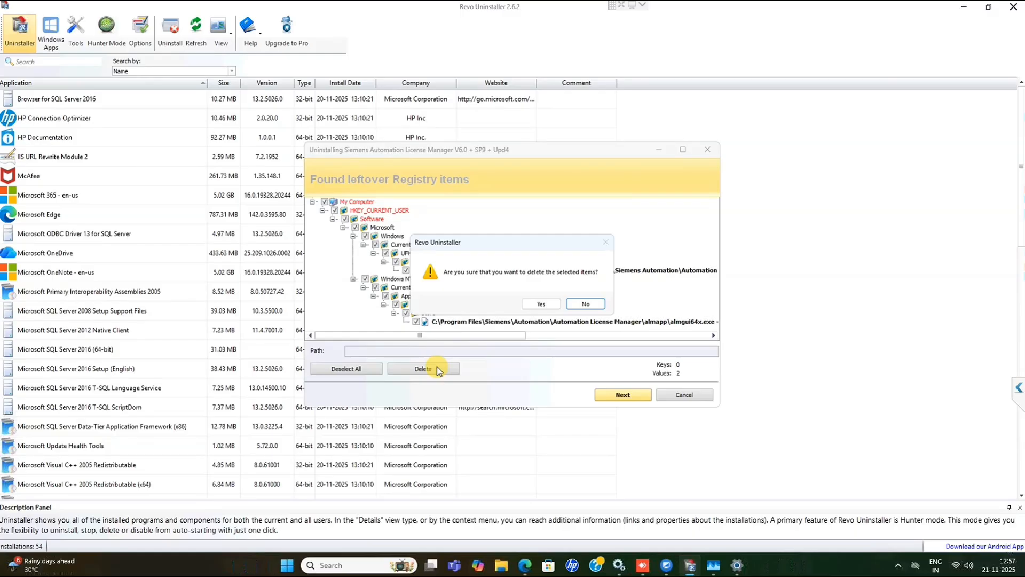
{"action": "left_click", "coordinate": [541, 303]}
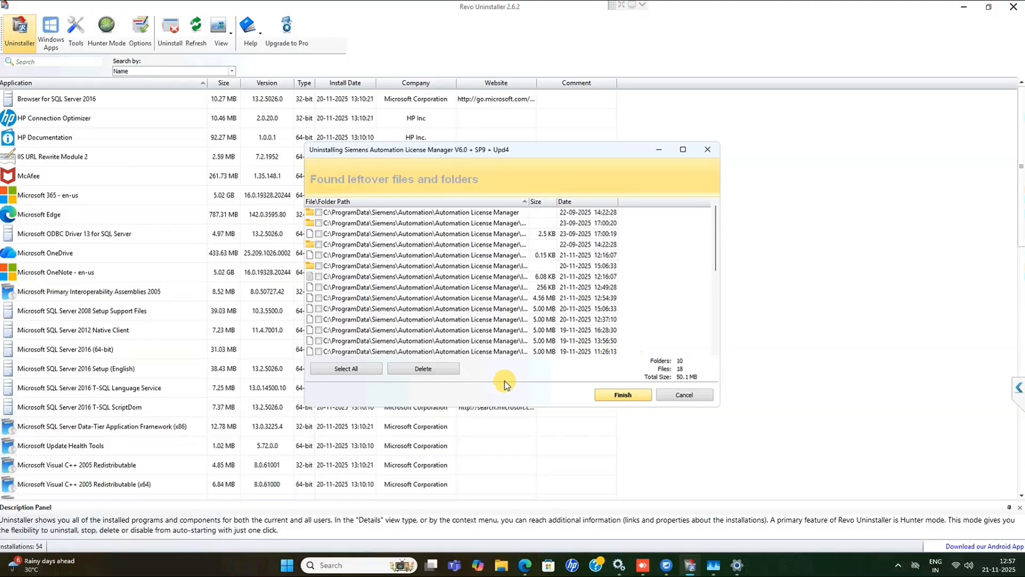
Delete all leftover files and folders of Automation License Manager and close Revo Uninstaller.
{"action": "left_click", "coordinate": [428, 368]}
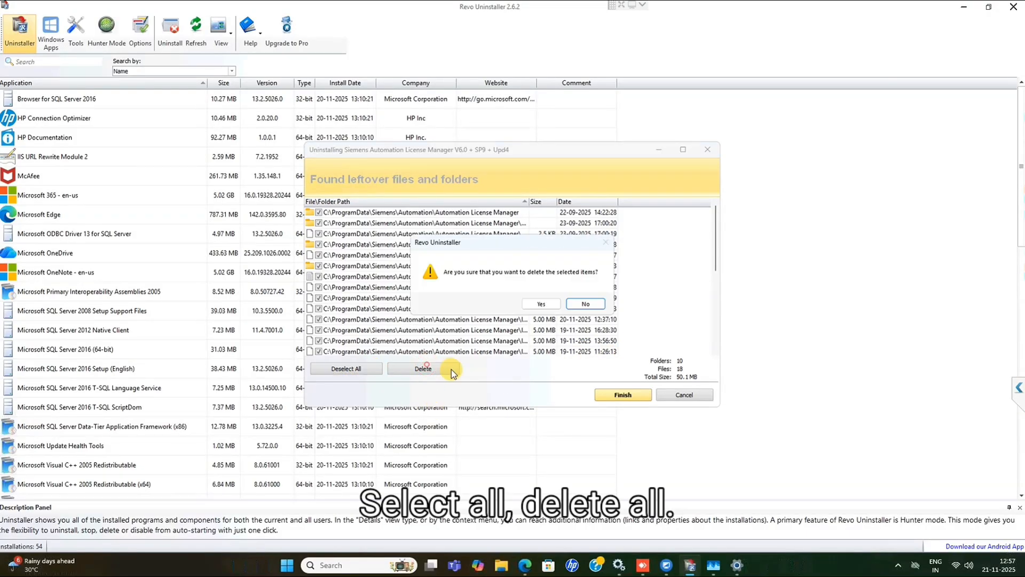
{"action": "left_click", "coordinate": [537, 303]}
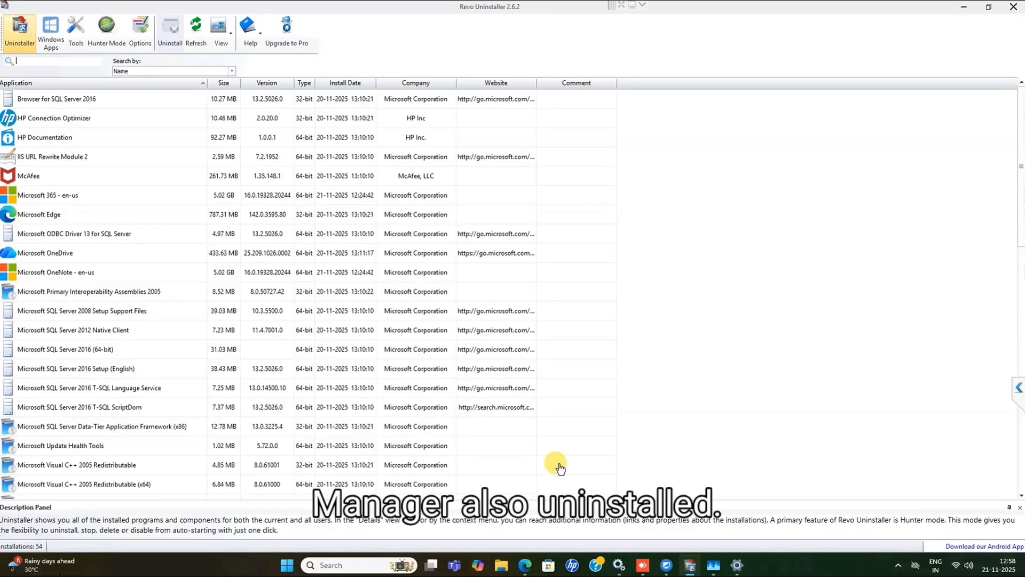
{"action": "scroll", "coordinate": [556, 465], "scroll_direction": "down", "scroll_amount": 1}
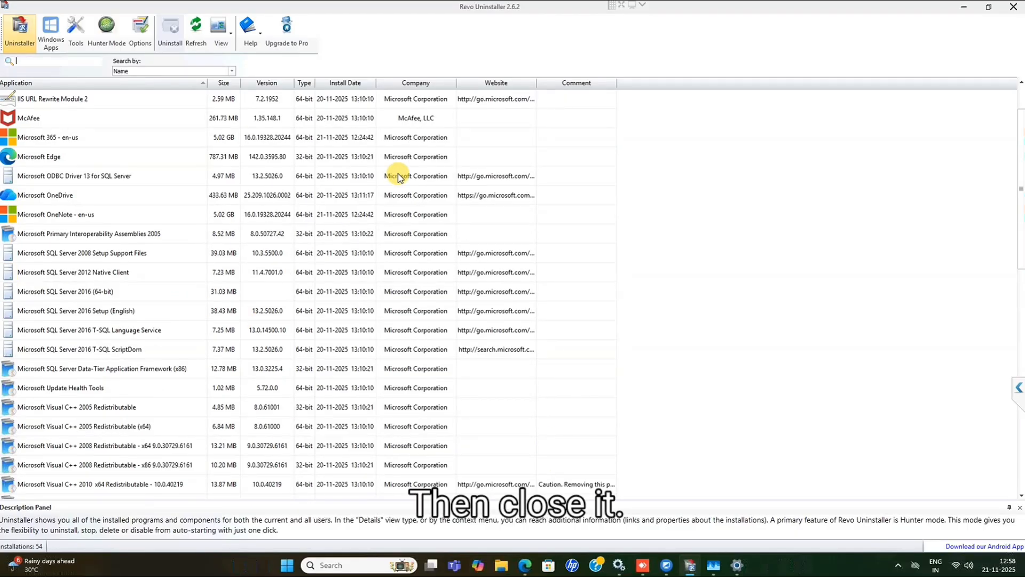
{"action": "left_click", "coordinate": [1016, 7]}
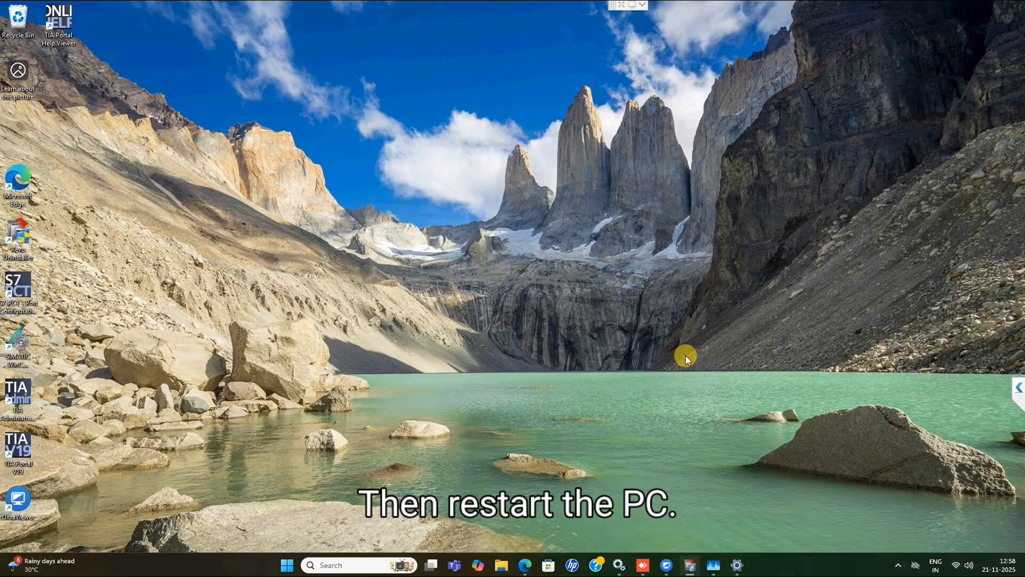
Refresh the desktop and restart the PC, forcing the restart despite the apps still open.
{"action": "right_click", "coordinate": [517, 303]}
{"action": "left_click", "coordinate": [498, 321]}
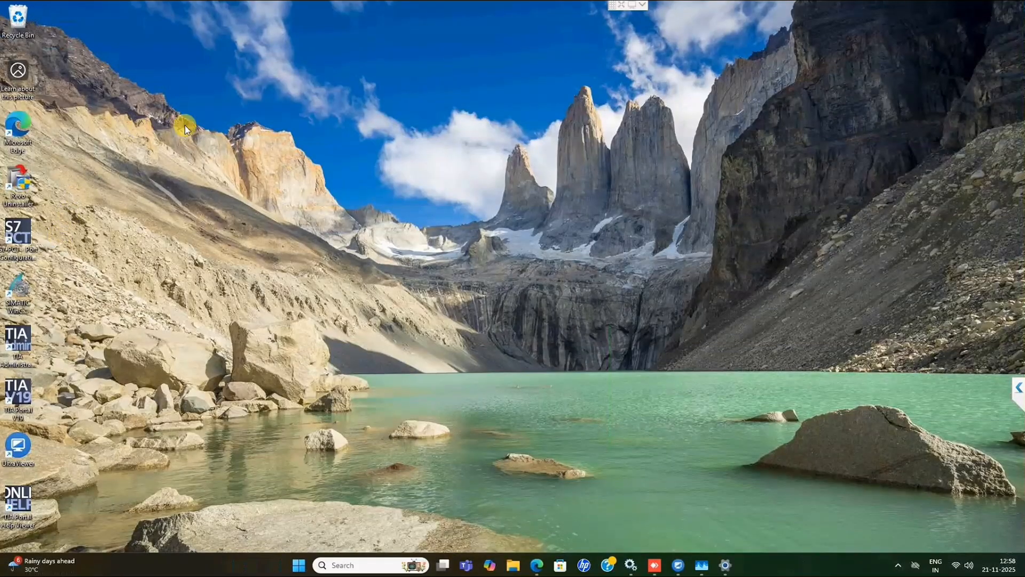
{"action": "left_click", "coordinate": [300, 565]}
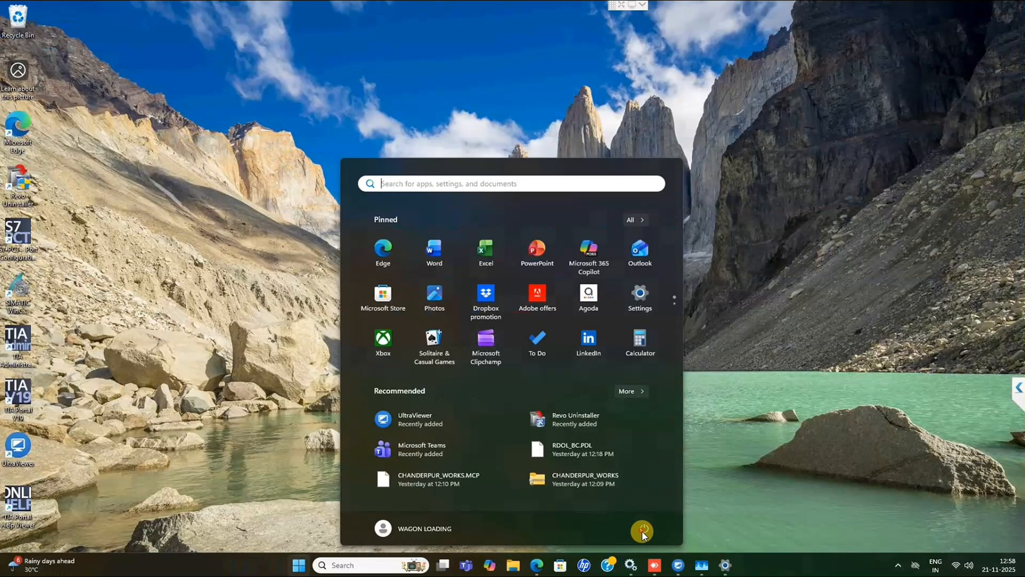
{"action": "left_click", "coordinate": [643, 531]}
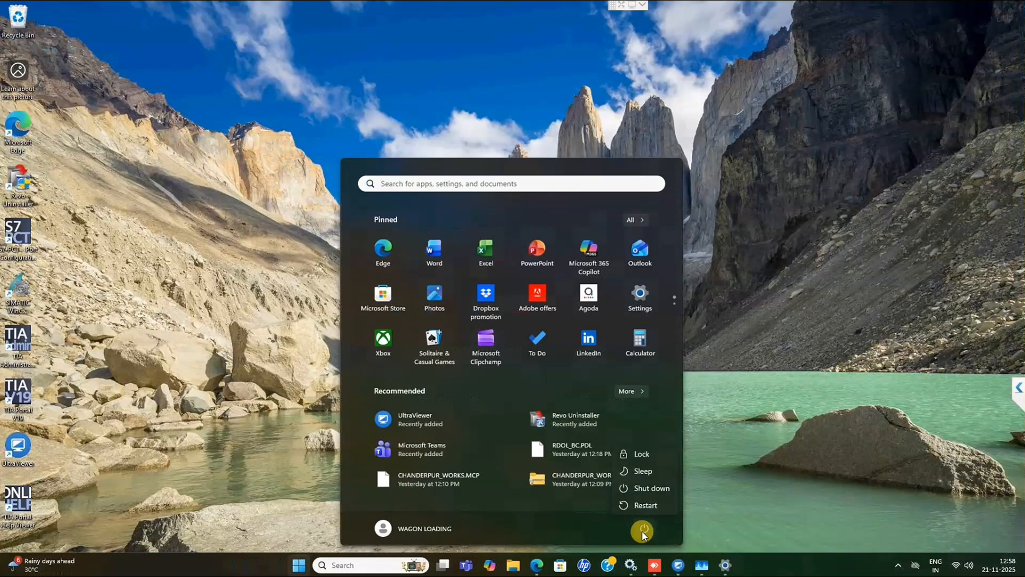
{"action": "left_click", "coordinate": [632, 503]}
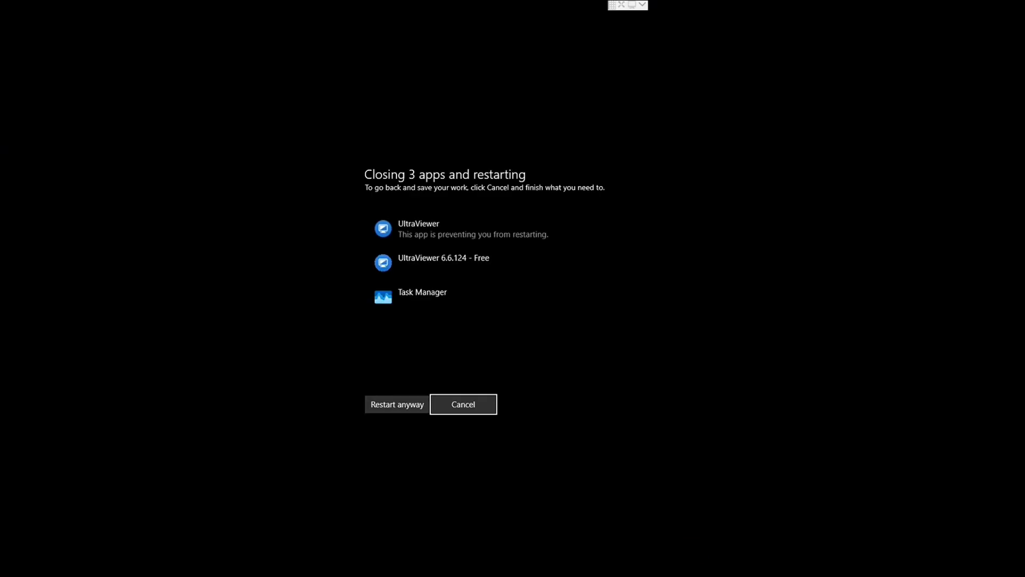
{"action": "left_click", "coordinate": [410, 406]}
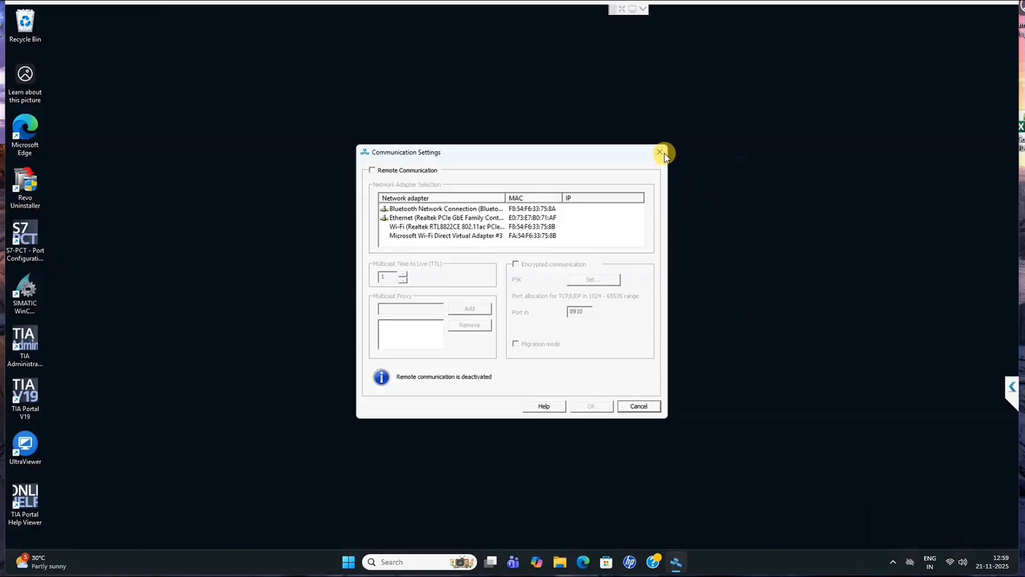
Refresh the desktop, search the web in Microsoft Edge for "automation licence manageer download" and remove the McAfee WebAdvisor extension.
{"action": "left_click", "coordinate": [660, 152]}
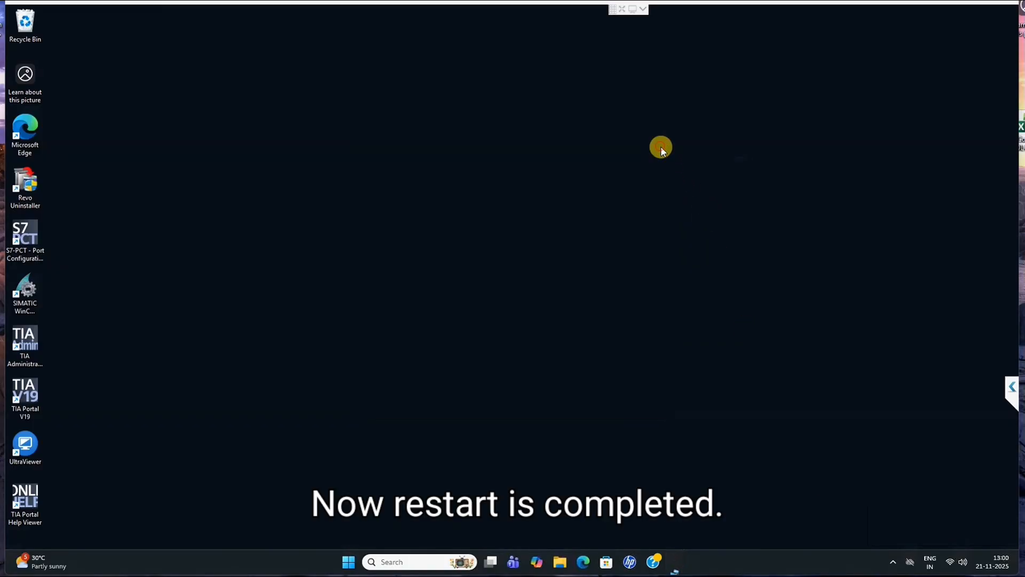
{"action": "right_click", "coordinate": [475, 158]}
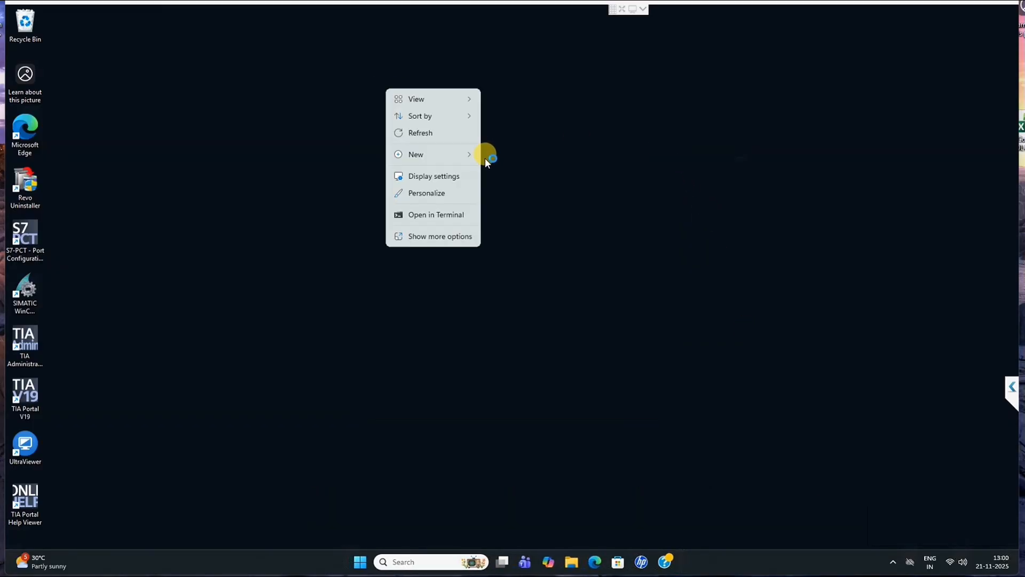
{"action": "left_click", "coordinate": [425, 134]}
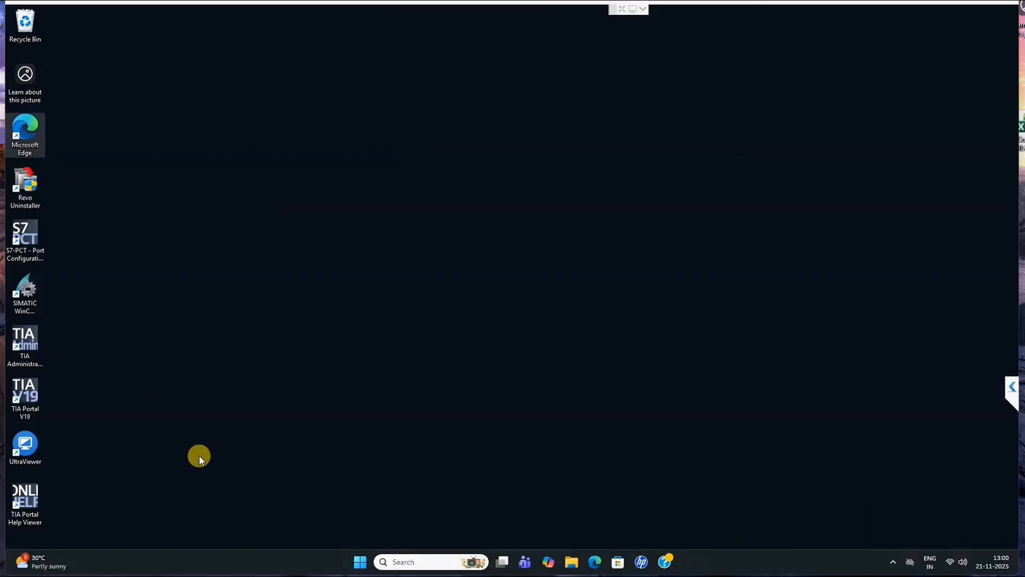
{"action": "left_click", "coordinate": [593, 563]}
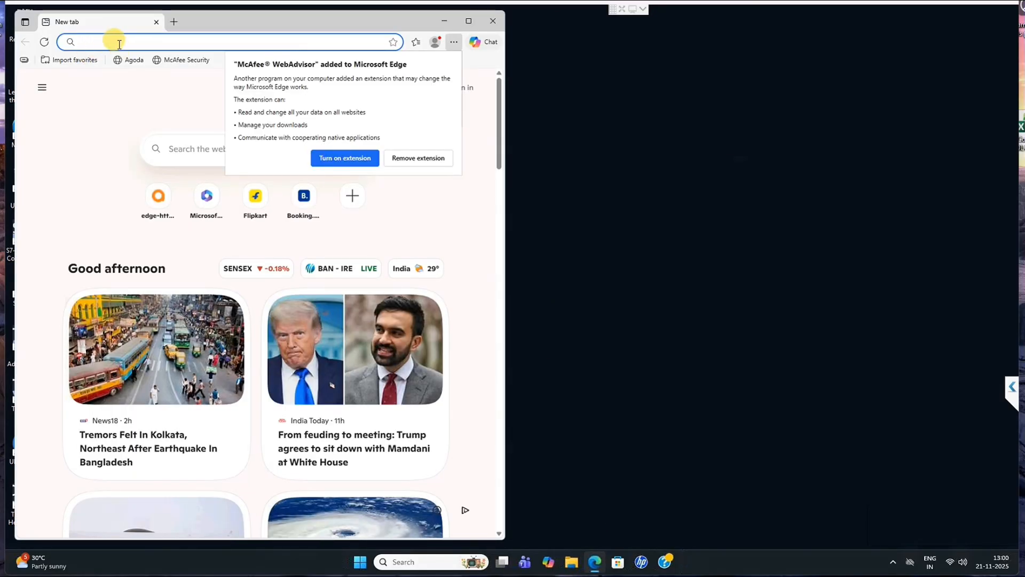
{"action": "type", "text": "automation licence manageer download"}
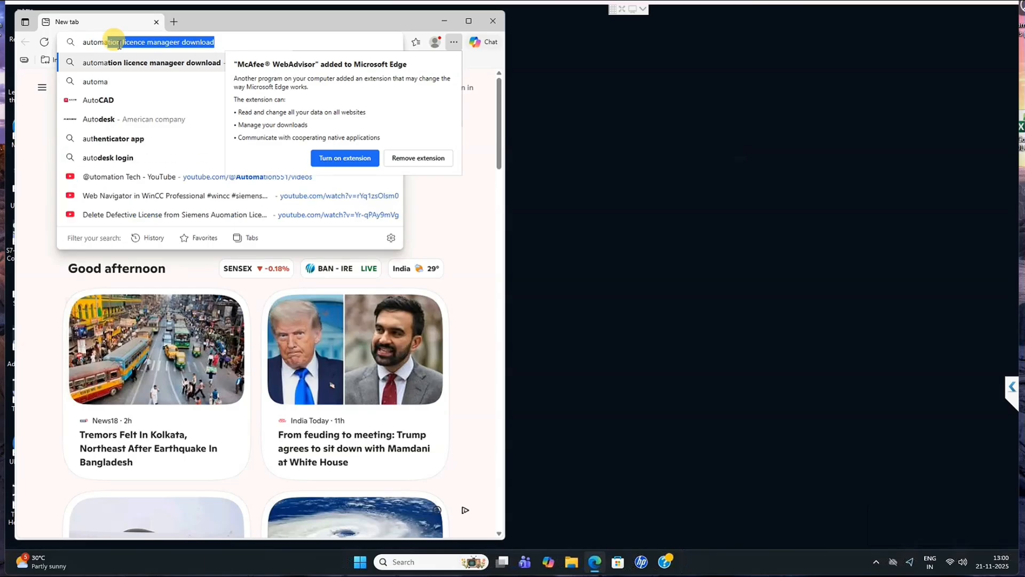
{"action": "key", "text": "Return"}
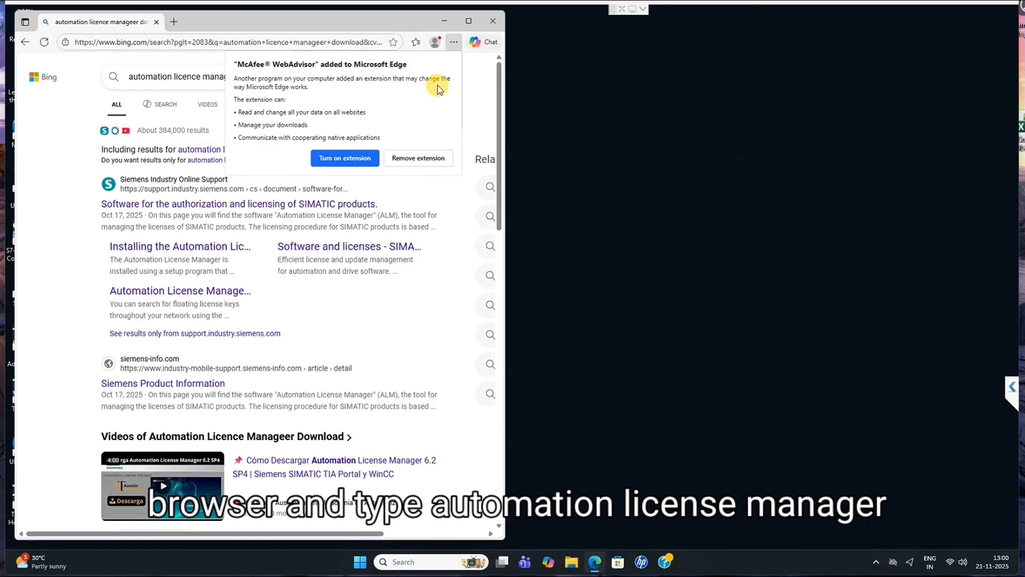
{"action": "left_click", "coordinate": [412, 159]}
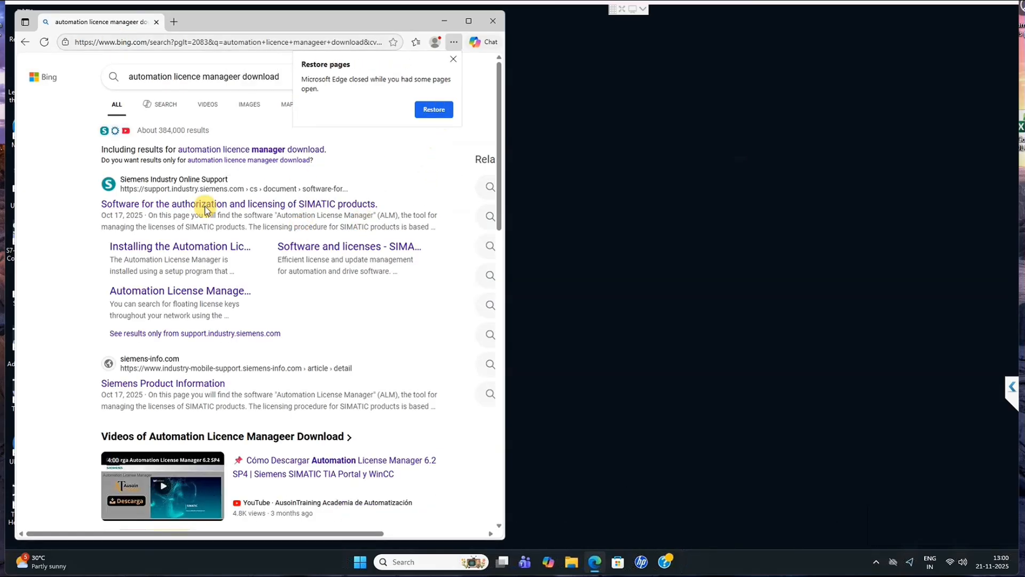
Open the Siemens support page for SIMATIC authorization and licensing software and locate the Siemens_Automation_License_Manager_V6.2_SP5.exe download.
{"action": "left_click", "coordinate": [192, 204]}
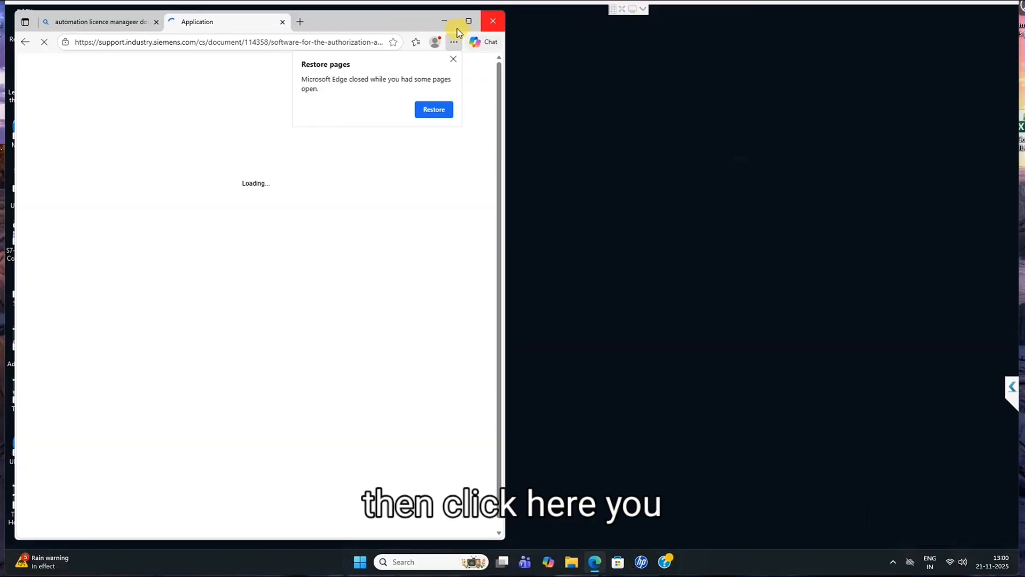
{"action": "left_click", "coordinate": [453, 58]}
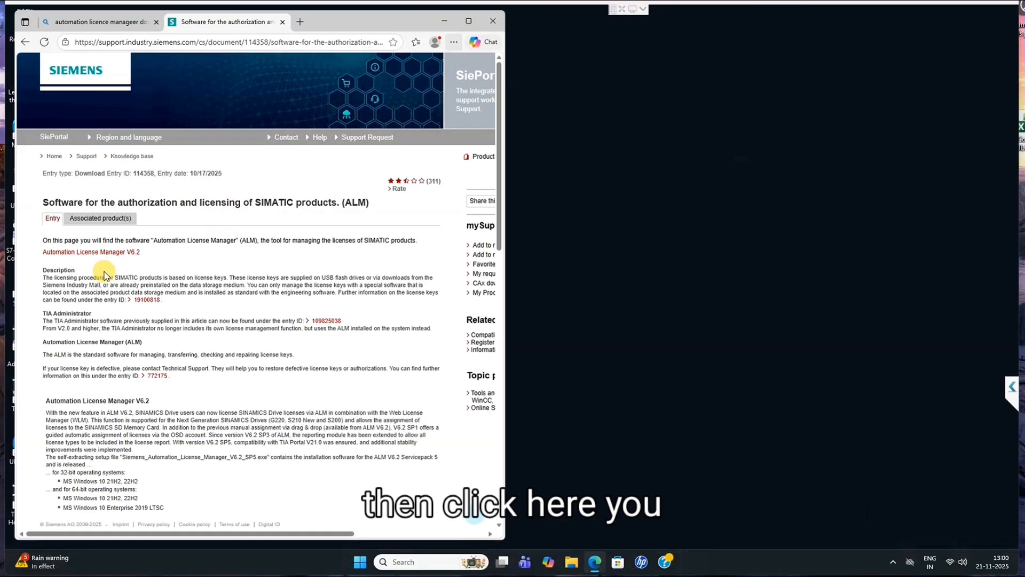
{"action": "scroll", "coordinate": [233, 275], "scroll_direction": "down", "scroll_amount": 3}
{"action": "scroll", "coordinate": [232, 280], "scroll_direction": "down", "scroll_amount": 3}
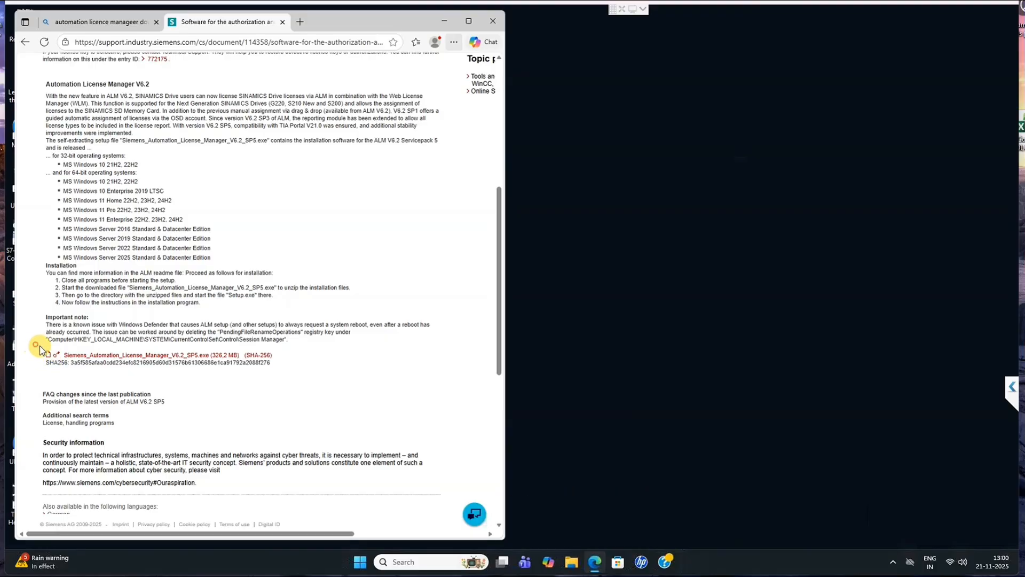
{"action": "left_click_drag", "start_coordinate": [37, 348], "coordinate": [246, 358]}
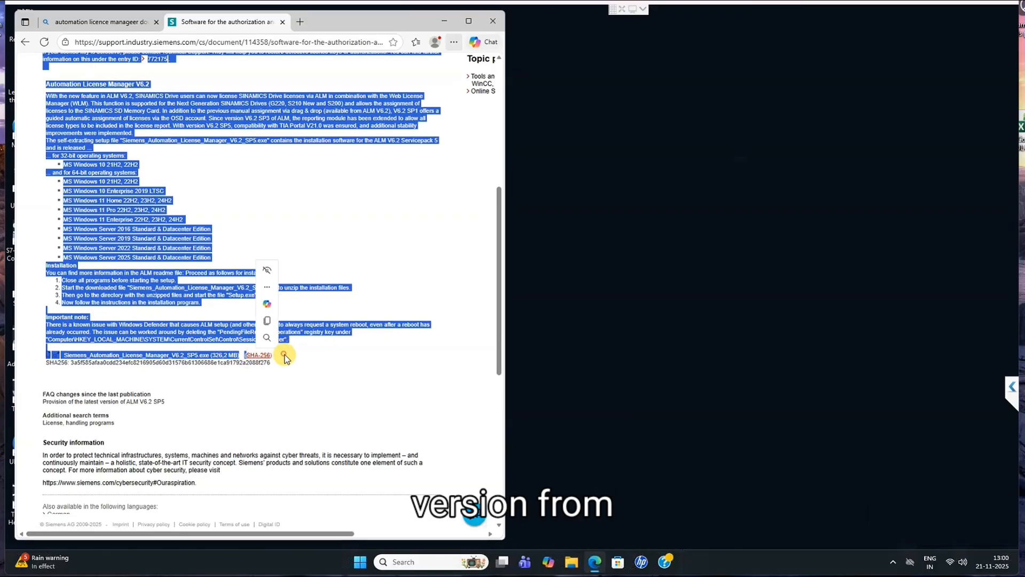
{"action": "left_click", "coordinate": [245, 359]}
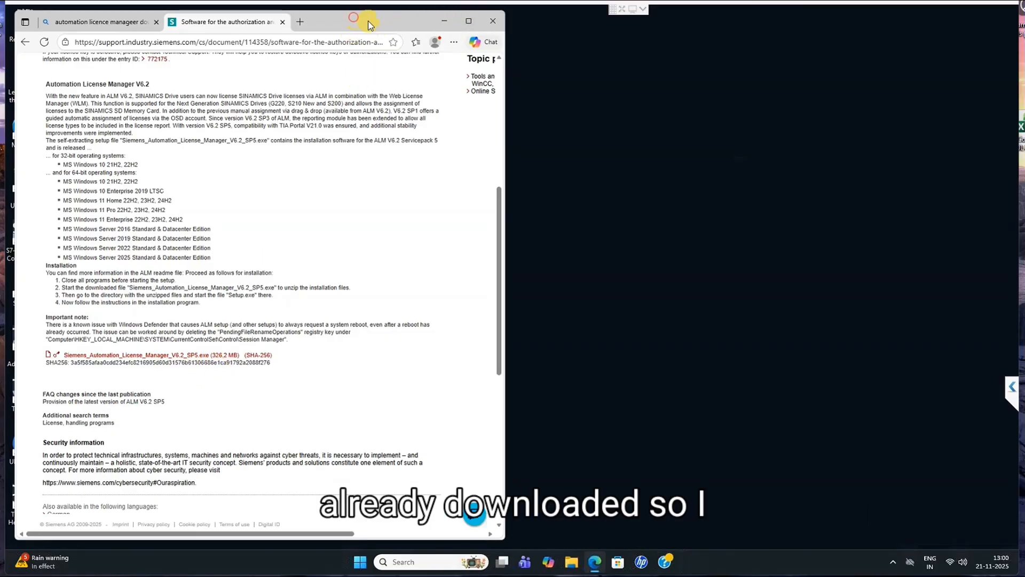
{"action": "left_click_drag", "start_coordinate": [370, 25], "coordinate": [475, 39]}
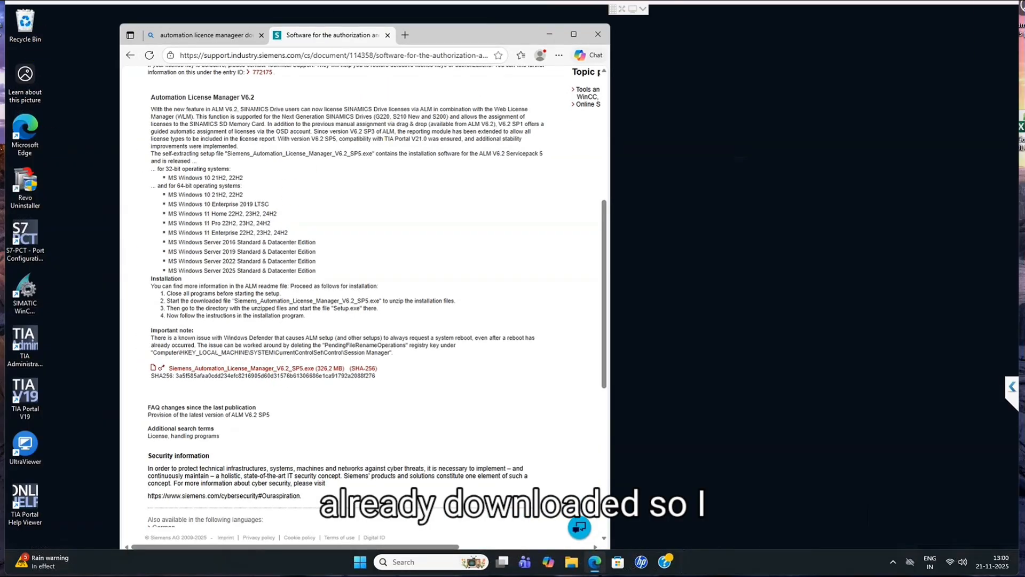
Switch to File Explorer, run the Siemens_Automation_License_Manager V6.2 SP5 installer from Downloads and allow it to make changes.
{"action": "left_click", "coordinate": [577, 565]}
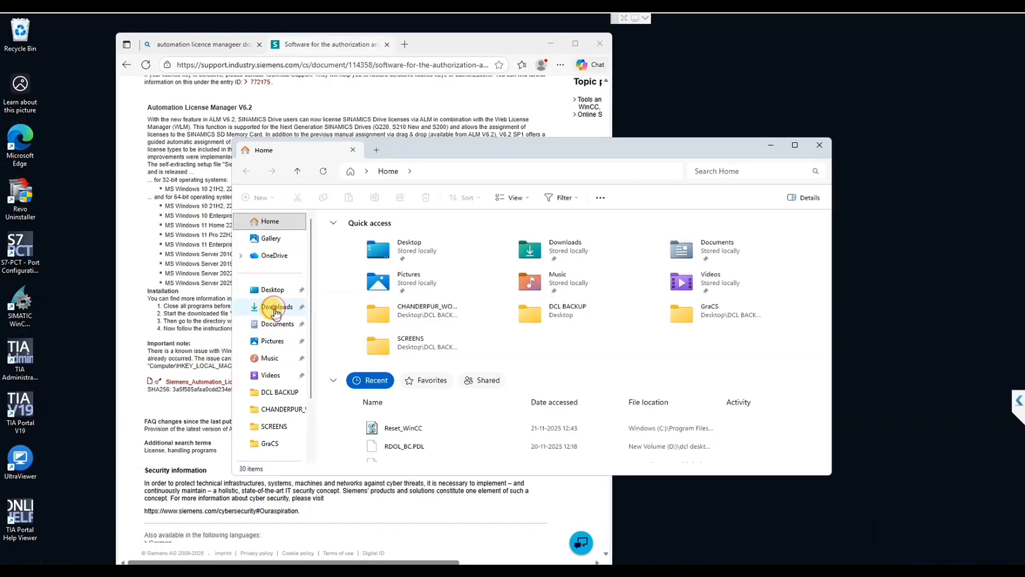
{"action": "left_click", "coordinate": [275, 310]}
{"action": "left_click", "coordinate": [375, 249]}
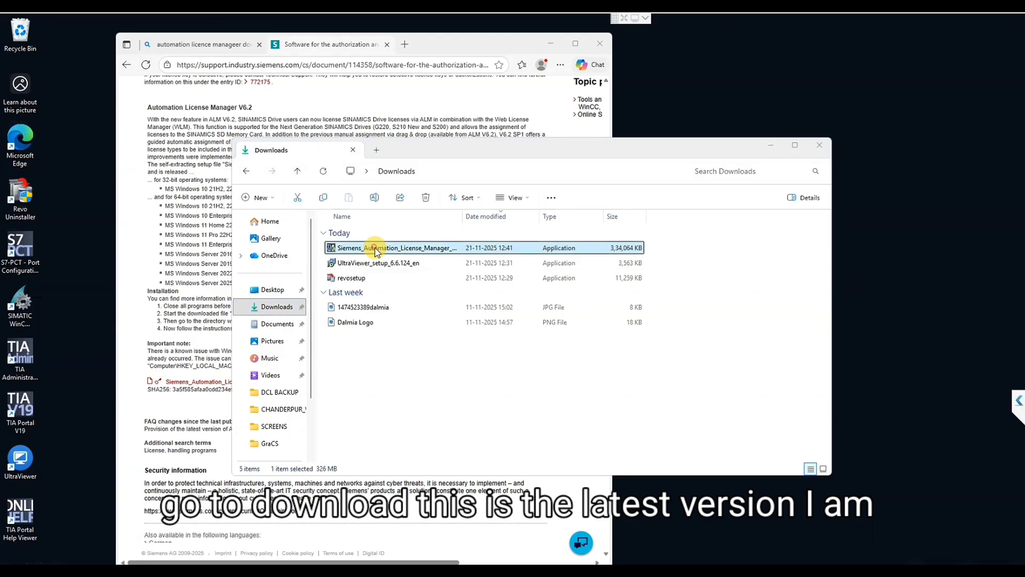
{"action": "double_click", "coordinate": [586, 245]}
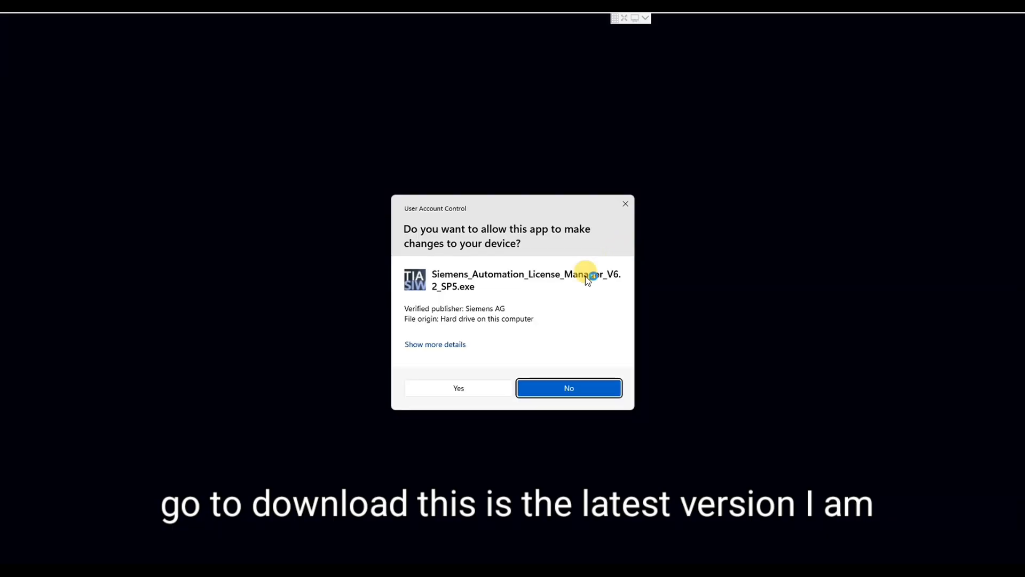
{"action": "left_click", "coordinate": [457, 394]}
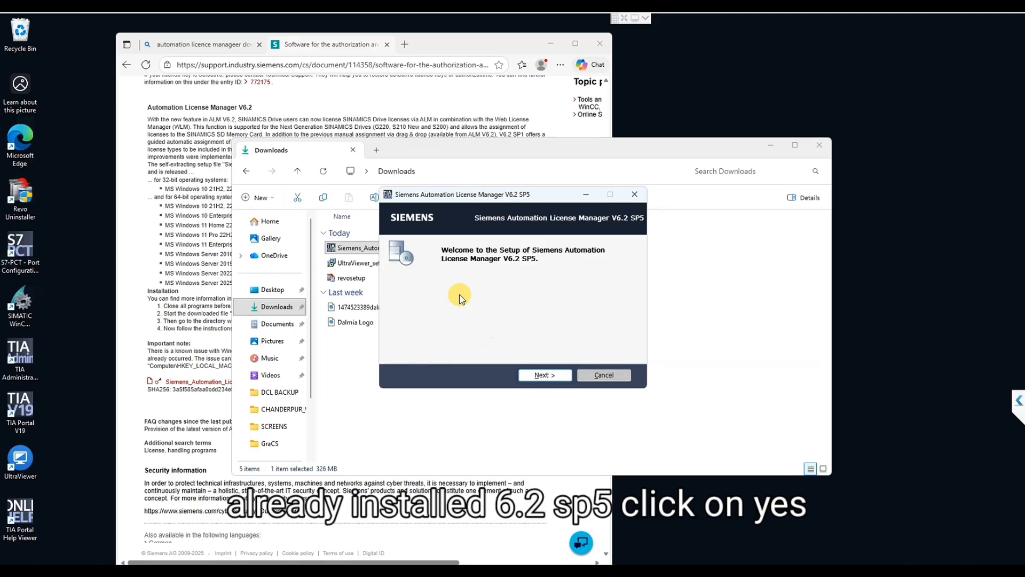
Extract the setup package to the default temporary folder, dismiss the setup path notice and finish the extraction wizard.
{"action": "left_click", "coordinate": [544, 374]}
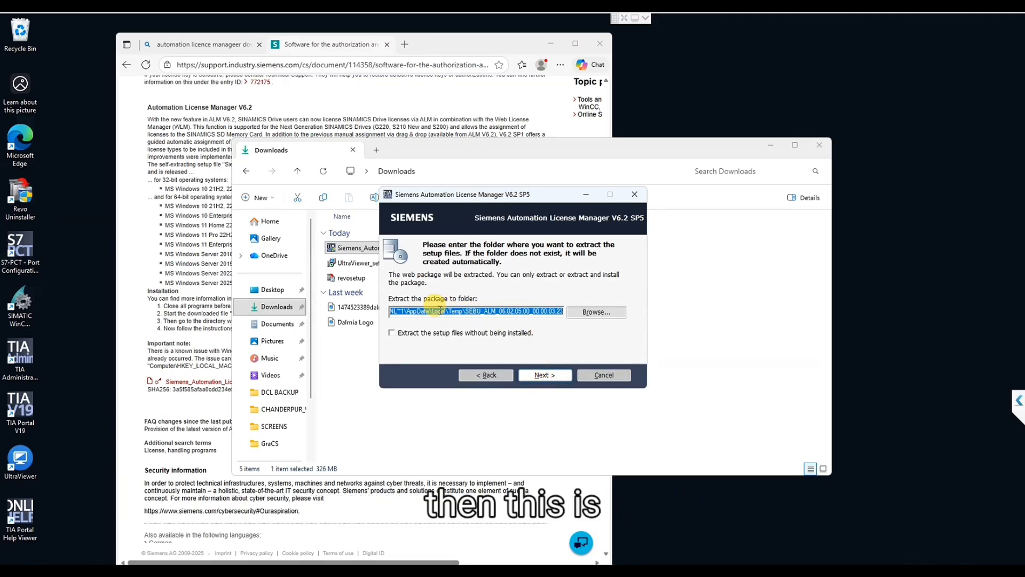
{"action": "left_click", "coordinate": [543, 375]}
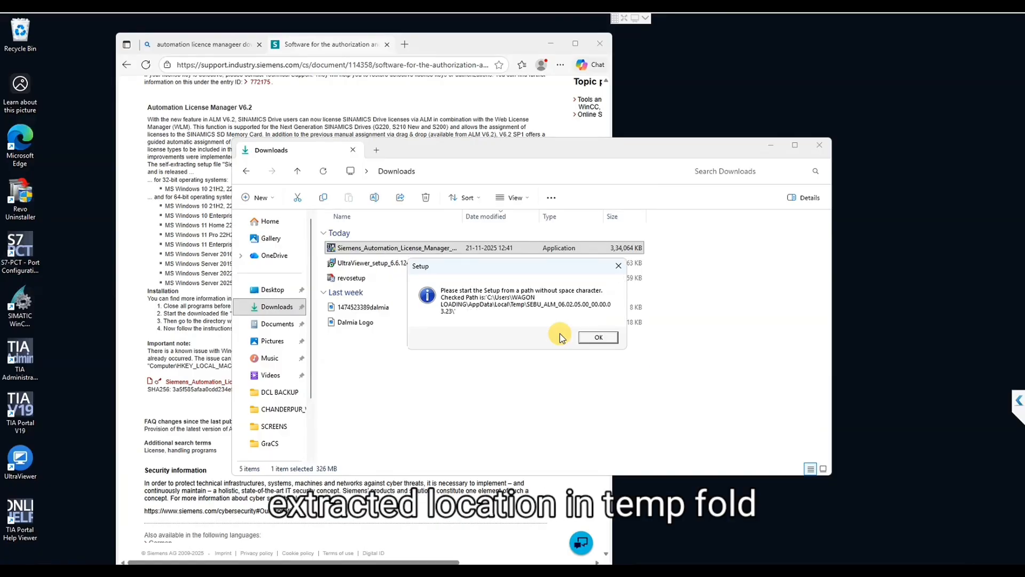
{"action": "left_click", "coordinate": [592, 336]}
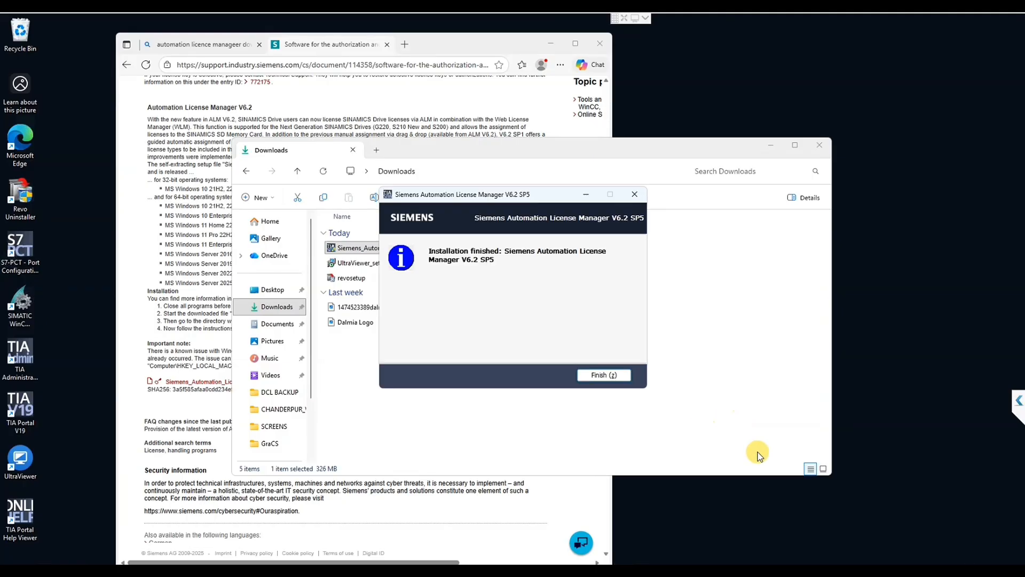
{"action": "left_click", "coordinate": [604, 374]}
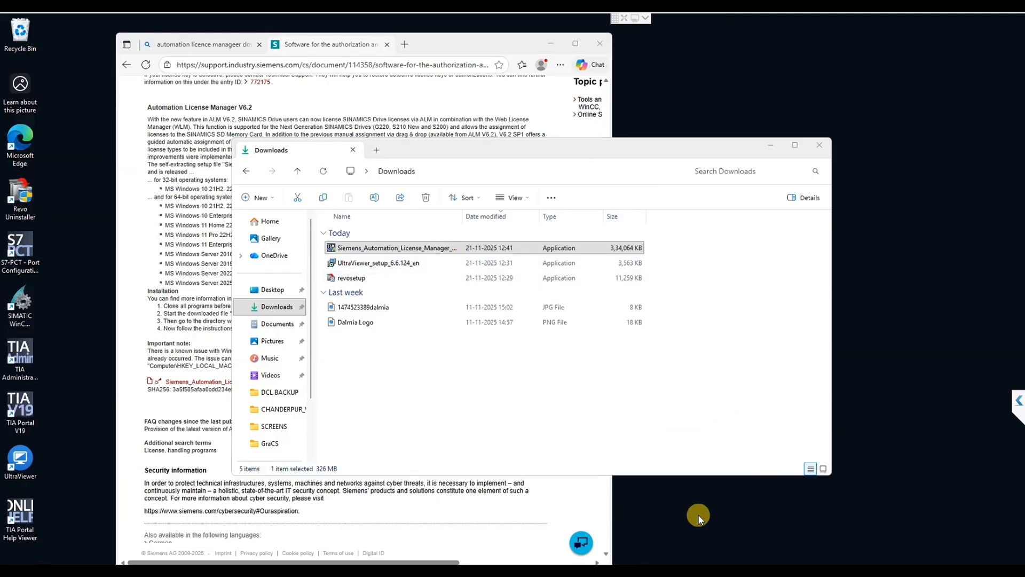
Go to %temp% and open the extracted SEBU_ALM_06.02.05.00_00.00.03.23 folder, granting permanent access to it.
{"action": "key", "text": "super+r"}
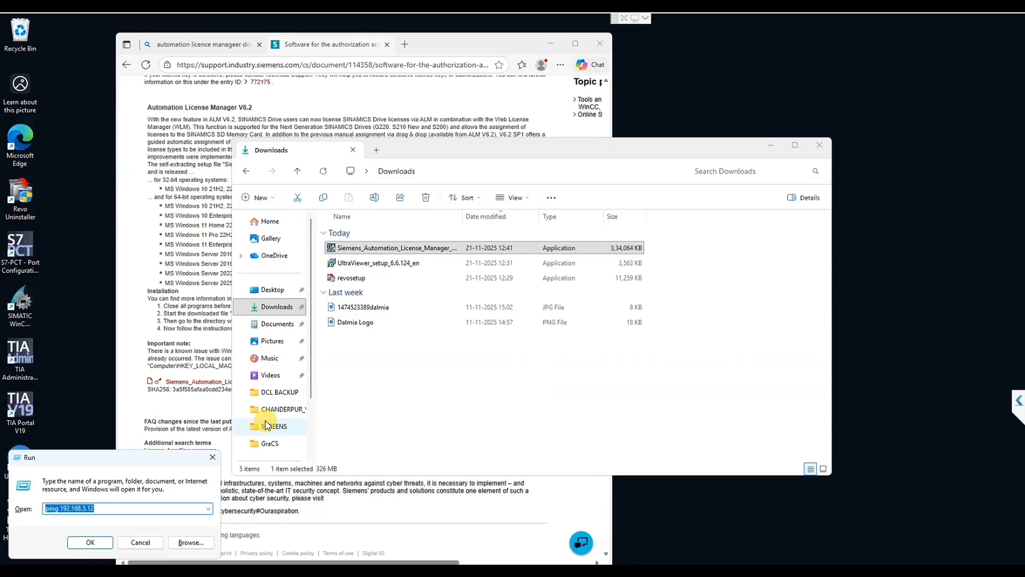
{"action": "type", "text": "%temp%"}
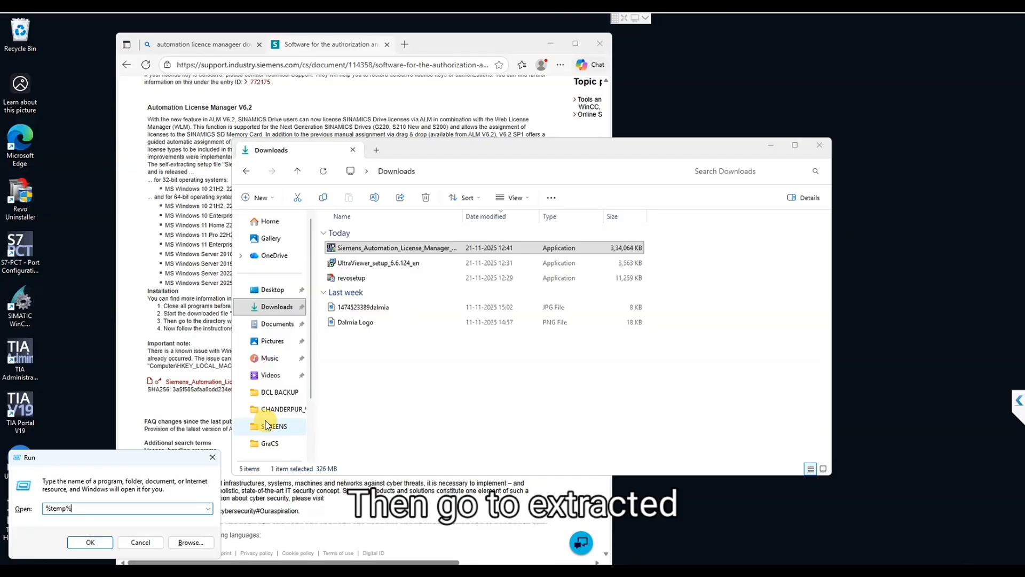
{"action": "key", "text": "Return"}
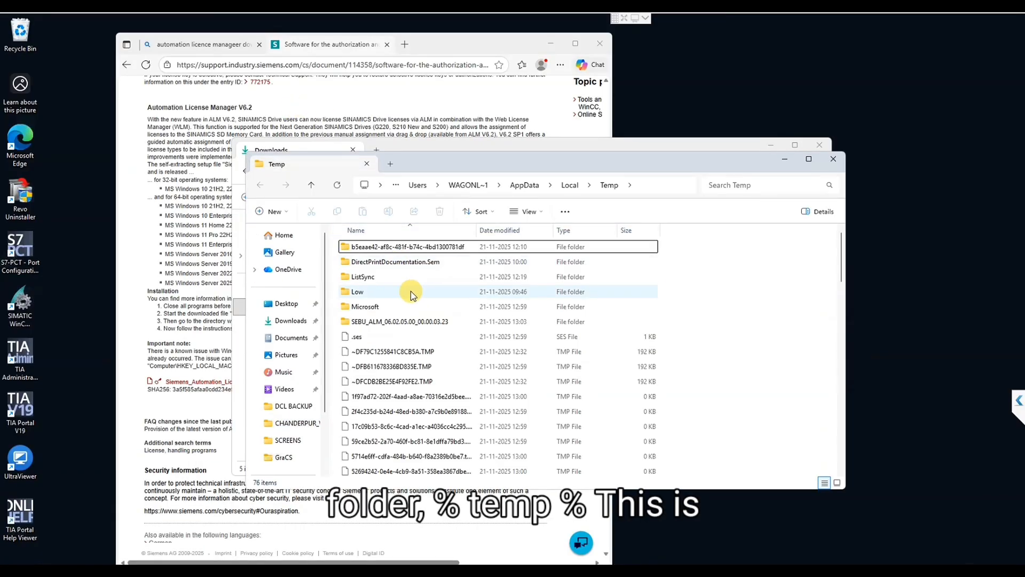
{"action": "left_click", "coordinate": [371, 322]}
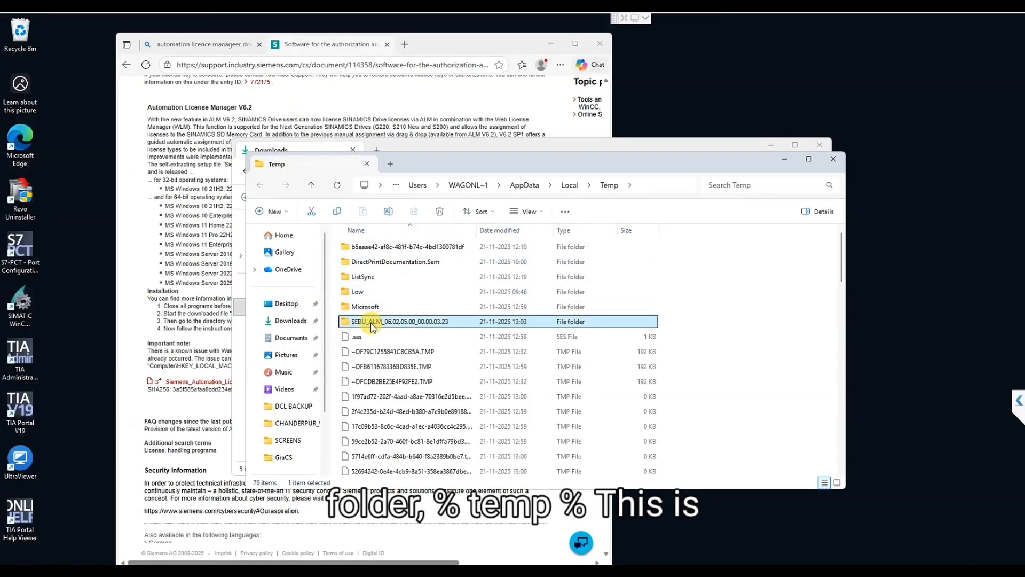
{"action": "double_click", "coordinate": [371, 322]}
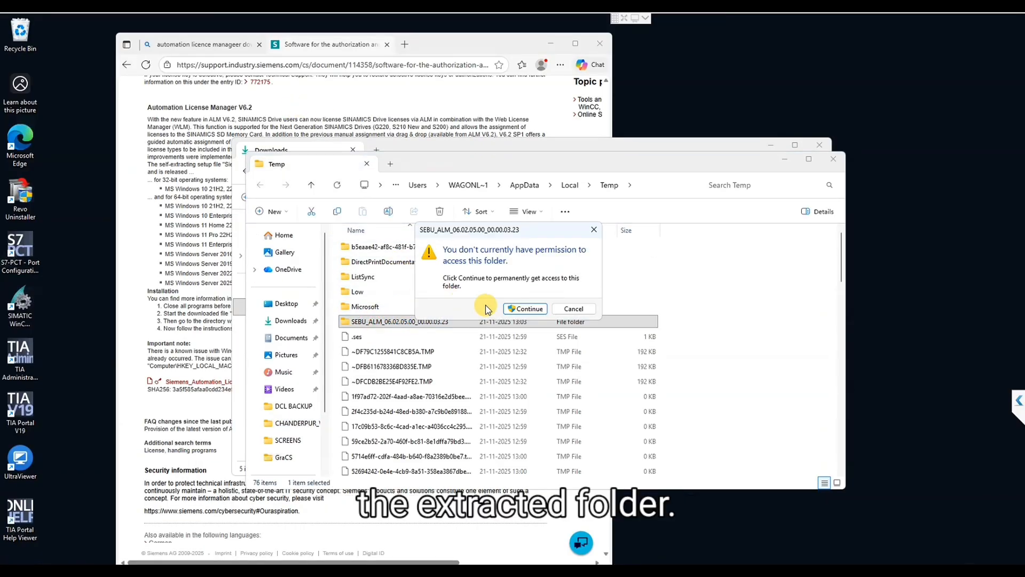
{"action": "left_click", "coordinate": [531, 311]}
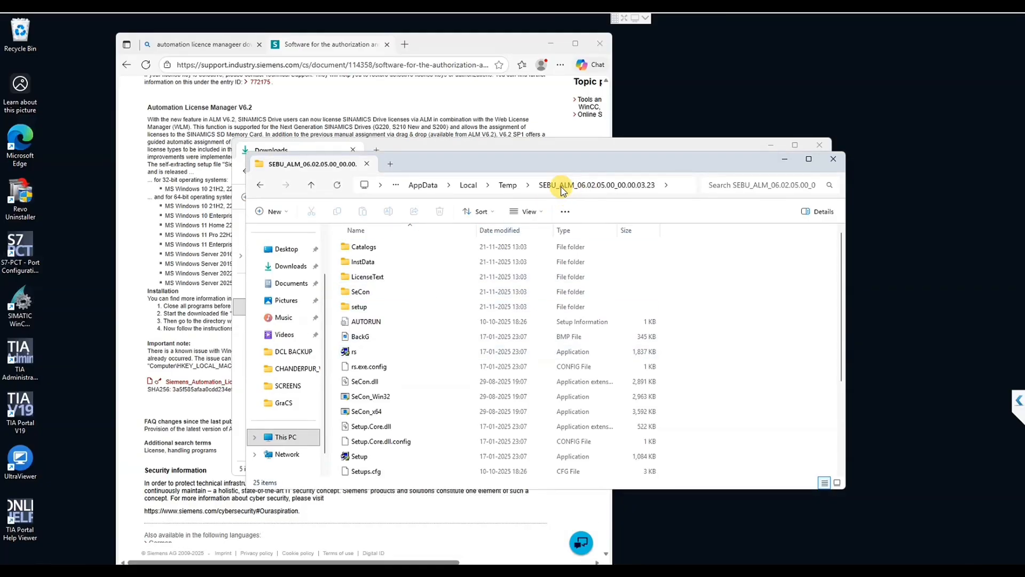
Launch Setup from the extracted folder, allow it to make changes and proceed with English as the setup language.
{"action": "scroll", "coordinate": [405, 431], "scroll_direction": "down", "scroll_amount": 3}
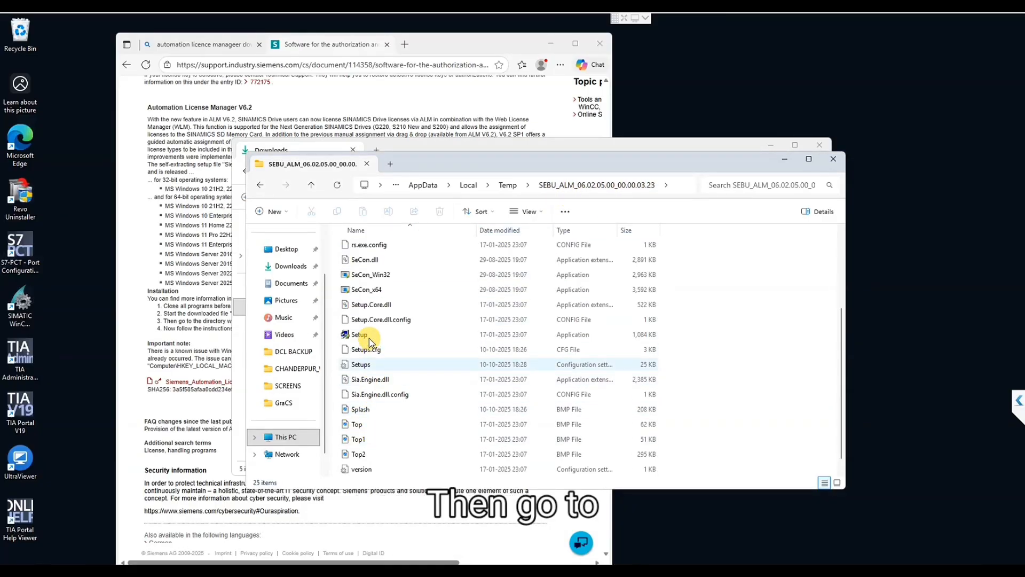
{"action": "double_click", "coordinate": [369, 336]}
{"action": "left_click", "coordinate": [458, 384]}
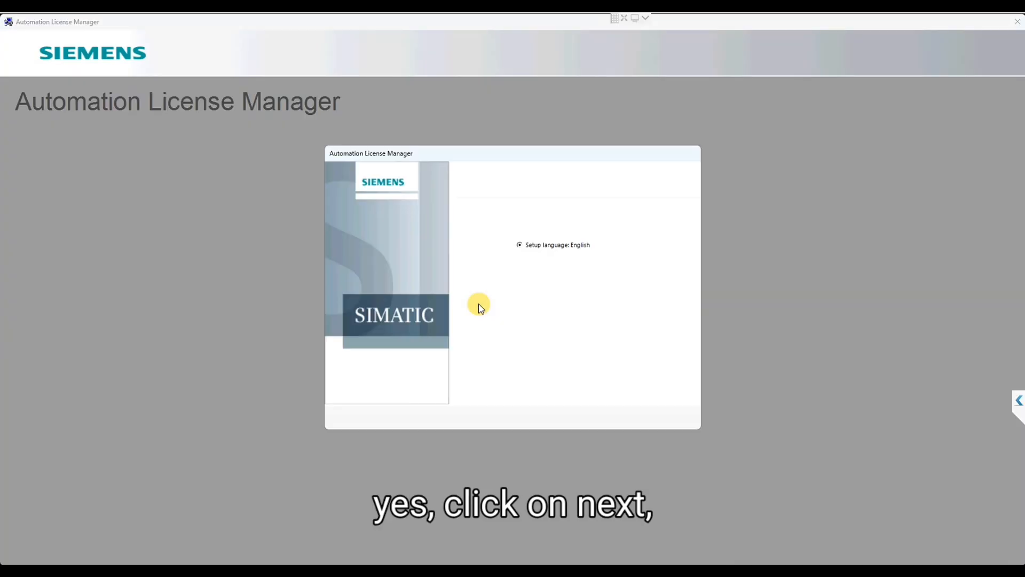
{"action": "left_click", "coordinate": [594, 418]}
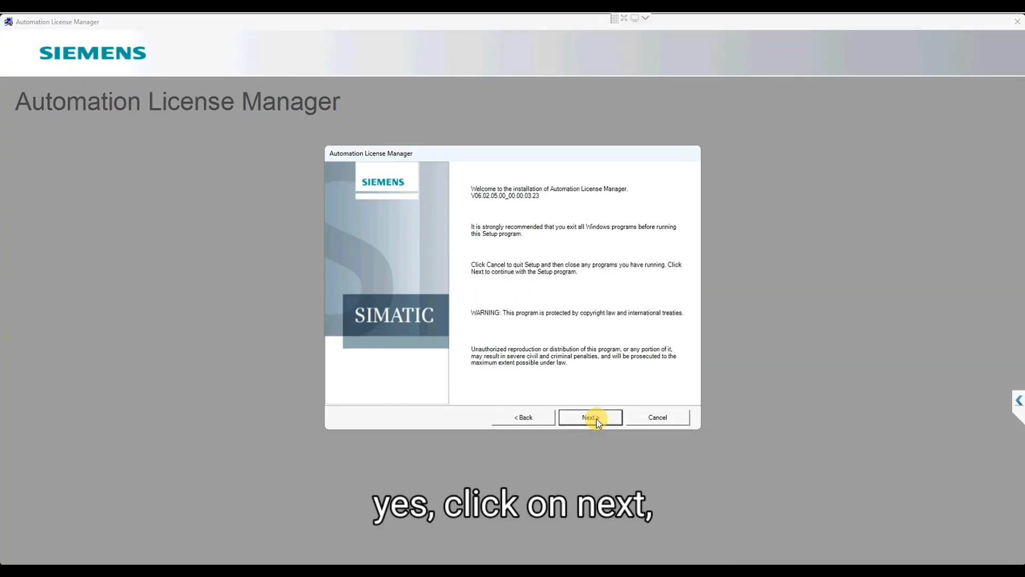
Pass the welcome page, accept the license agreement and security information, and keep the default selection of programs to install.
{"action": "left_click", "coordinate": [596, 419]}
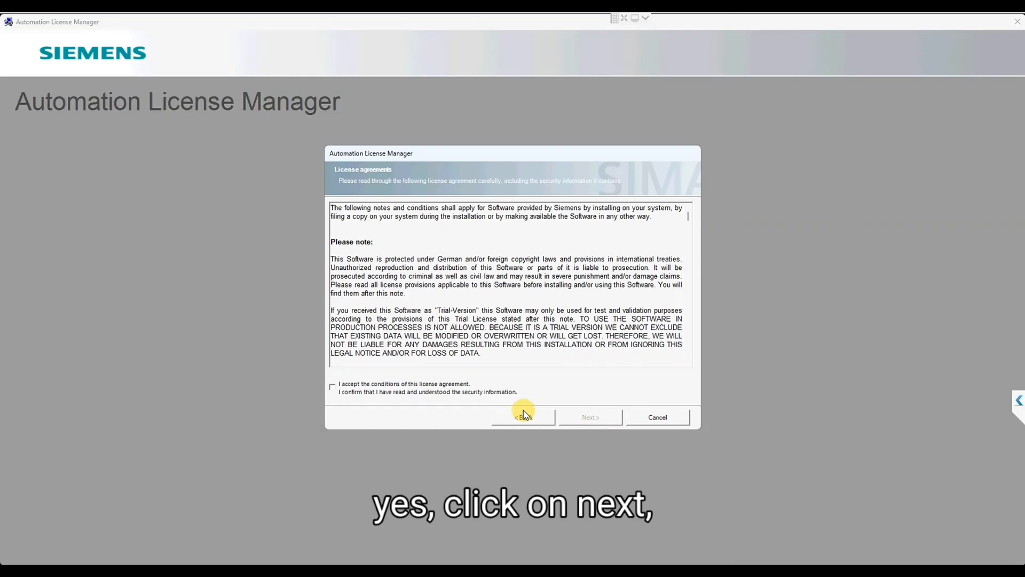
{"action": "left_click", "coordinate": [468, 385]}
{"action": "left_click", "coordinate": [606, 420]}
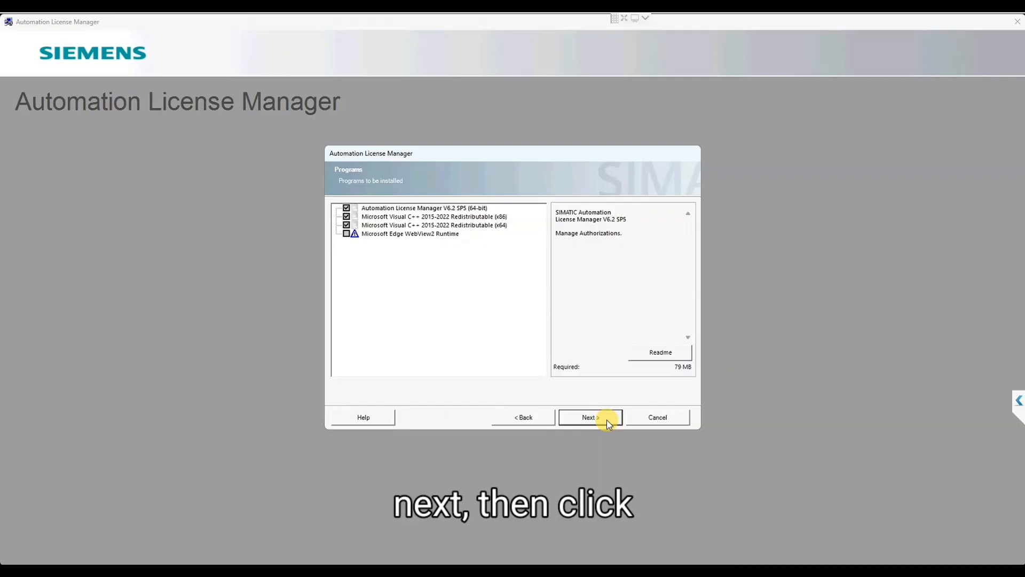
{"action": "left_click", "coordinate": [607, 422]}
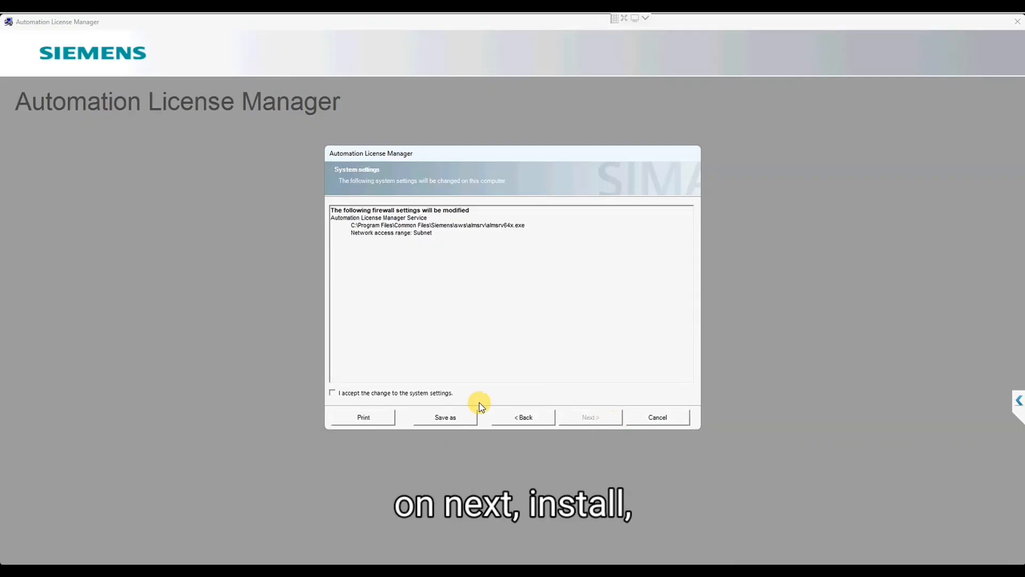
Accept the system settings change, install the selected programs, decline the OneDrive backup offer and finish the setup.
{"action": "left_click", "coordinate": [446, 395]}
{"action": "left_click", "coordinate": [587, 419]}
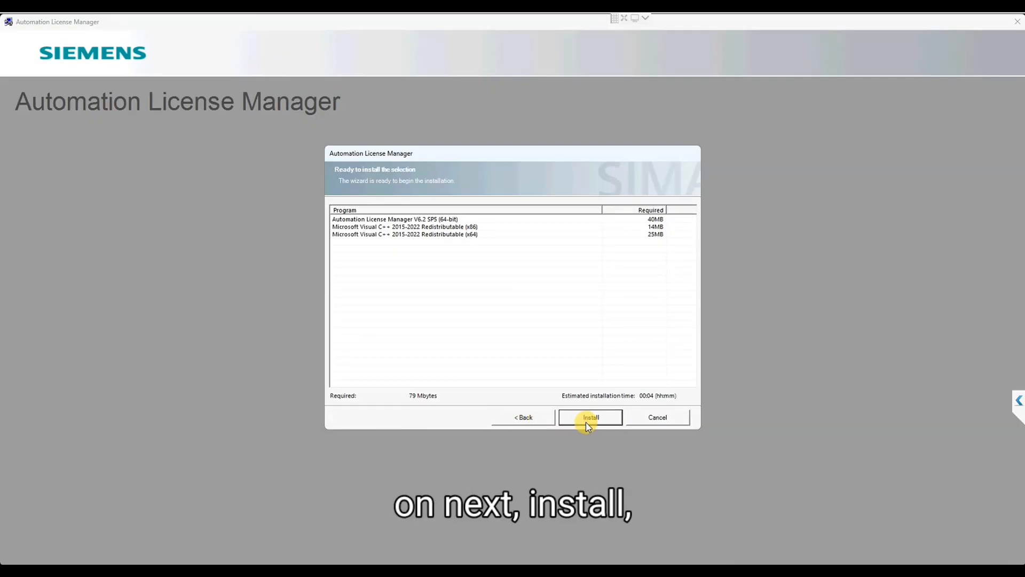
{"action": "left_click", "coordinate": [586, 419]}
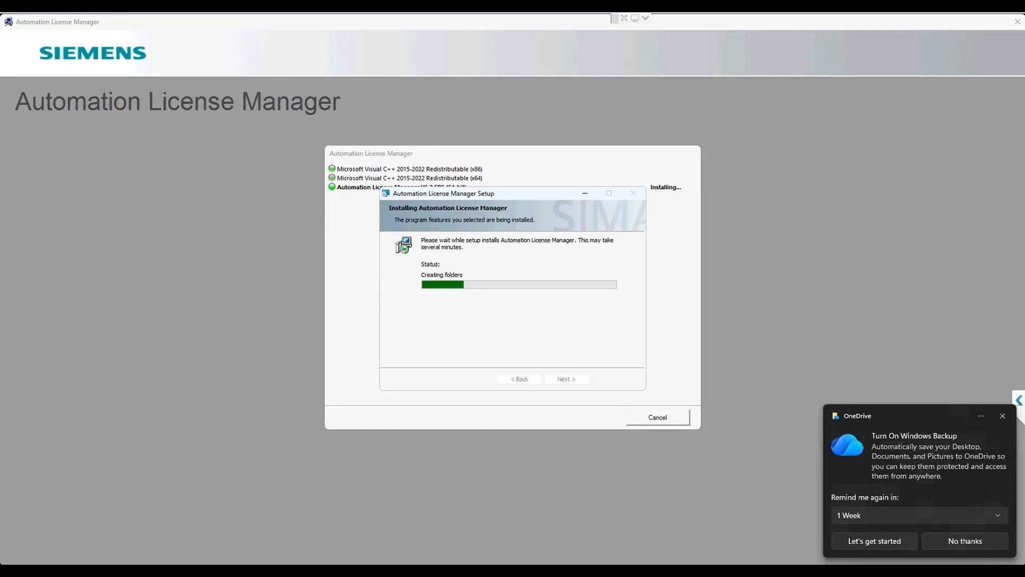
{"action": "left_click", "coordinate": [973, 542]}
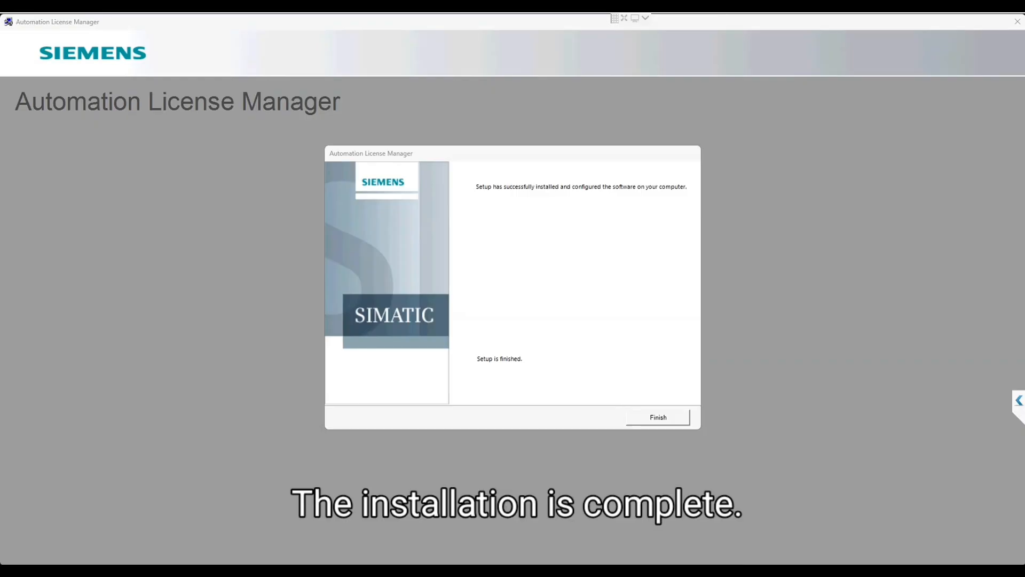
{"action": "left_click", "coordinate": [666, 418]}
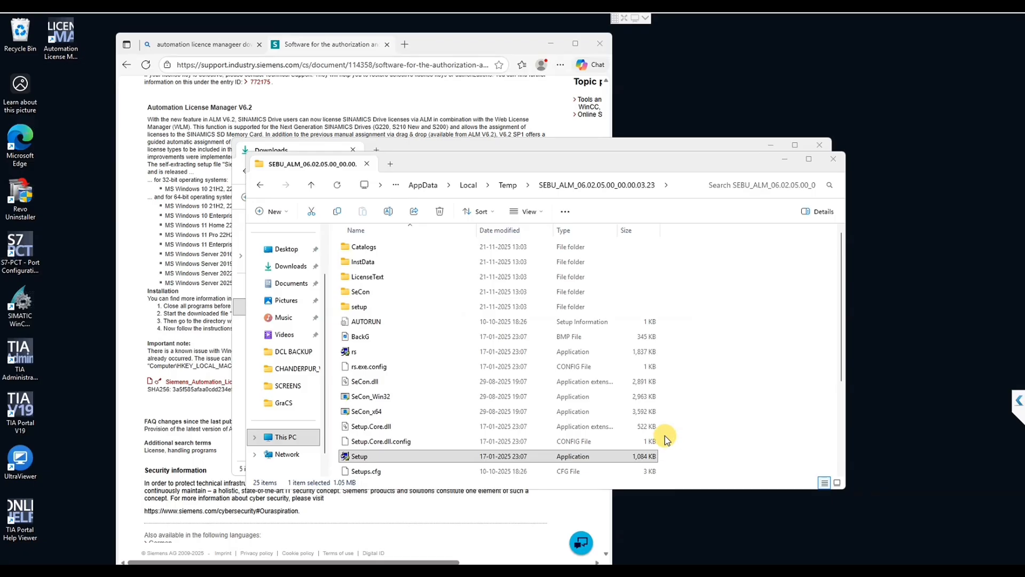
Close the extracted setup folder, the Downloads folder and the browser window.
{"action": "left_click", "coordinate": [837, 155]}
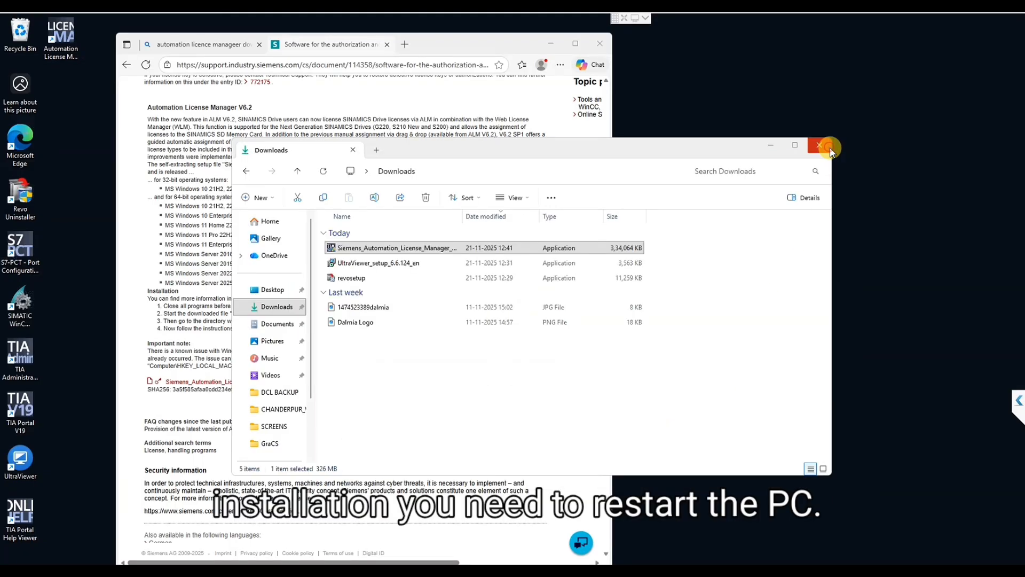
{"action": "left_click", "coordinate": [827, 145]}
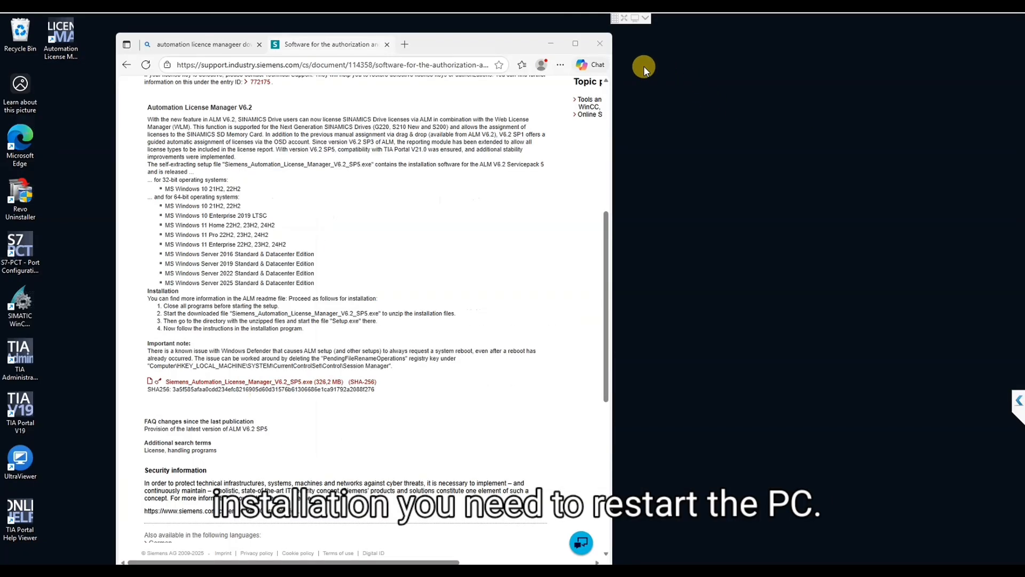
{"action": "left_click", "coordinate": [599, 43]}
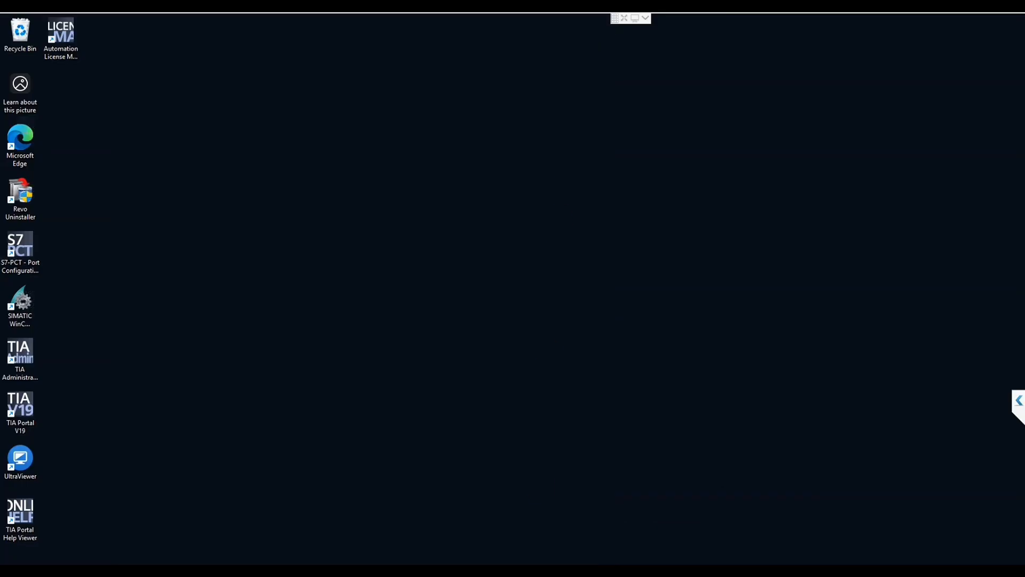
Restart the PC to complete the Automation License Manager installation.
{"action": "key", "text": "super"}
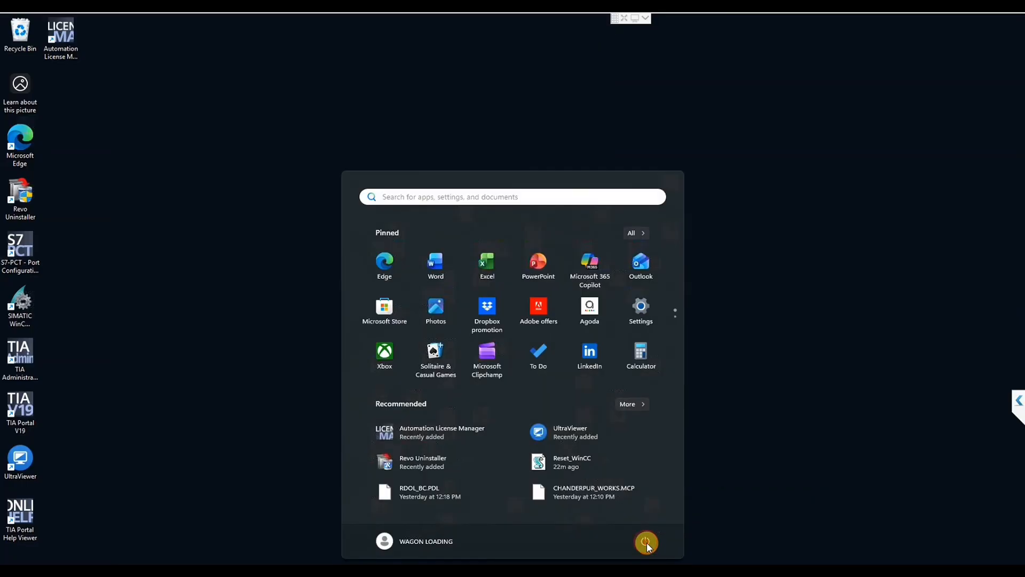
{"action": "left_click", "coordinate": [646, 543]}
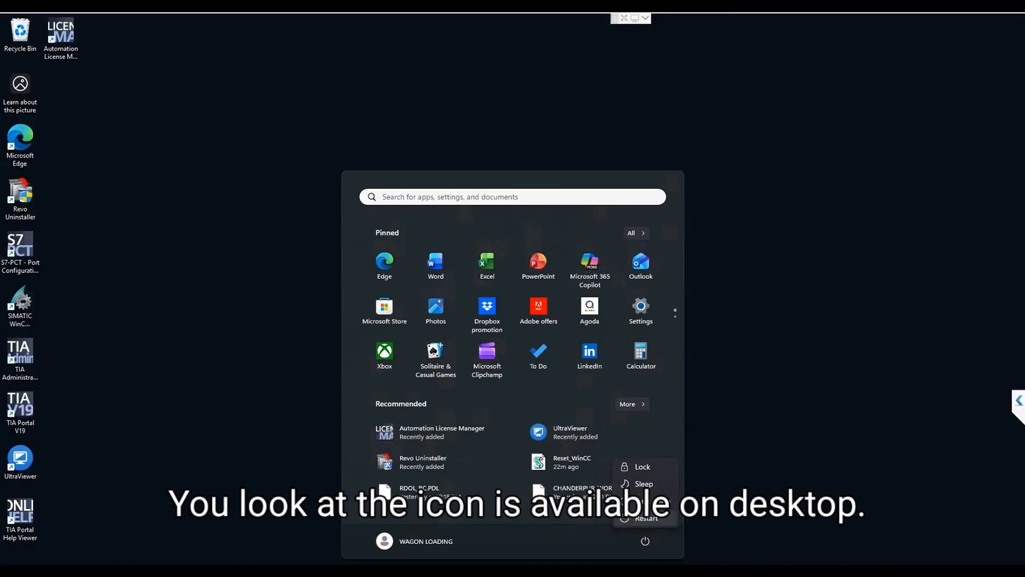
{"action": "left_click", "coordinate": [640, 516]}
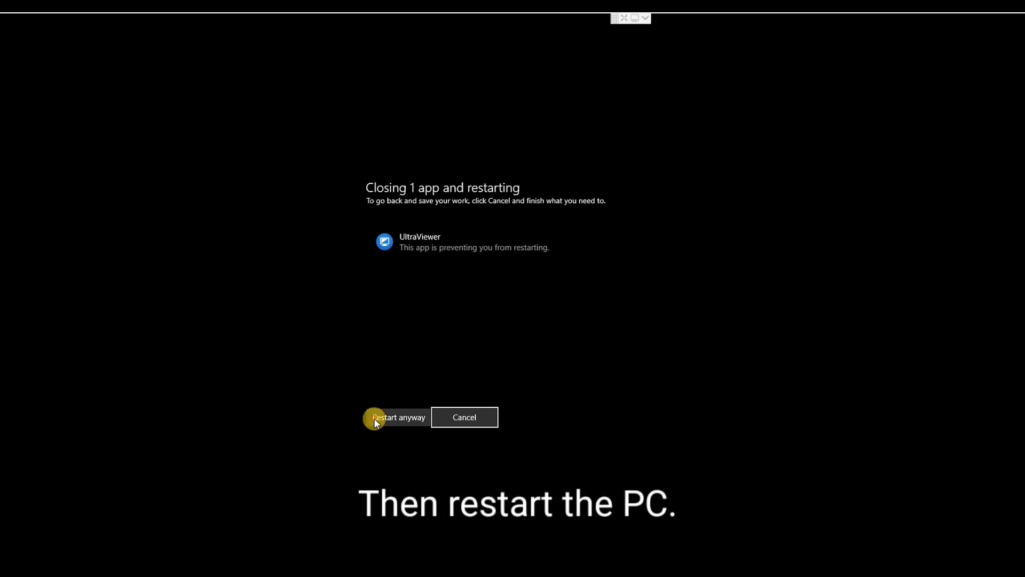
{"action": "left_click", "coordinate": [374, 417]}
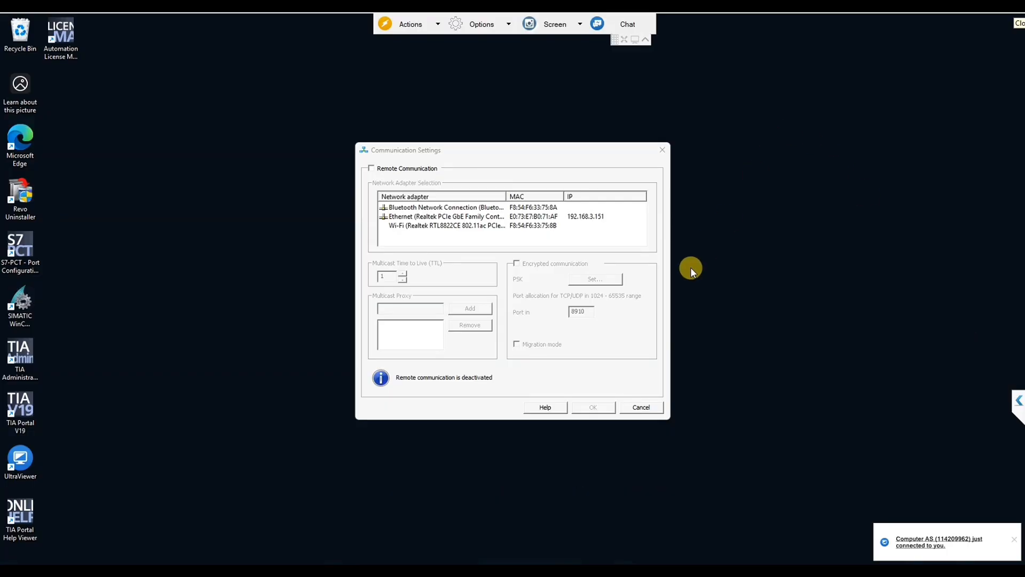
Cancel the Communication Settings dialog without enabling remote communication and refresh the desktop.
{"action": "left_click", "coordinate": [643, 408]}
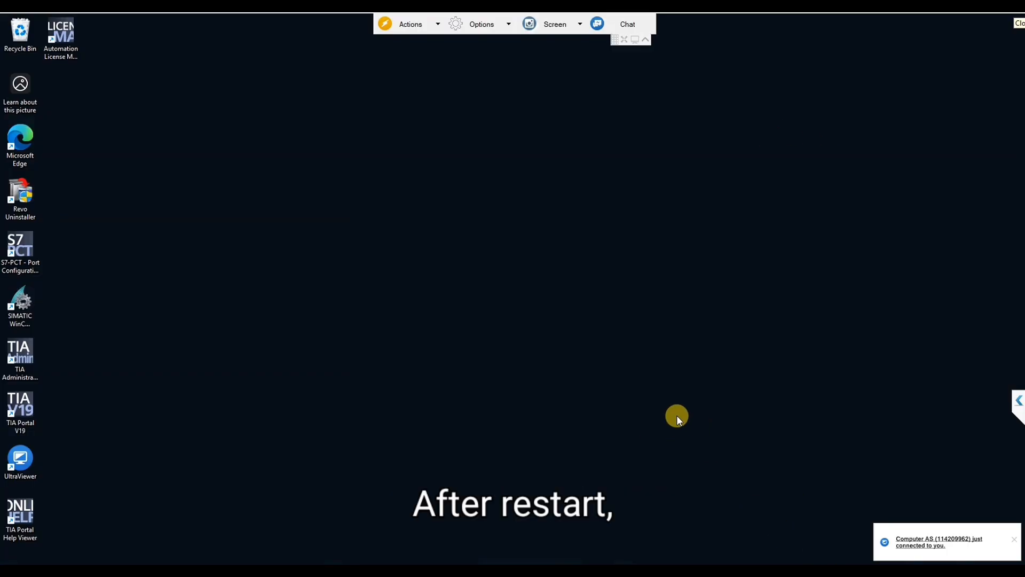
{"action": "right_click", "coordinate": [220, 192]}
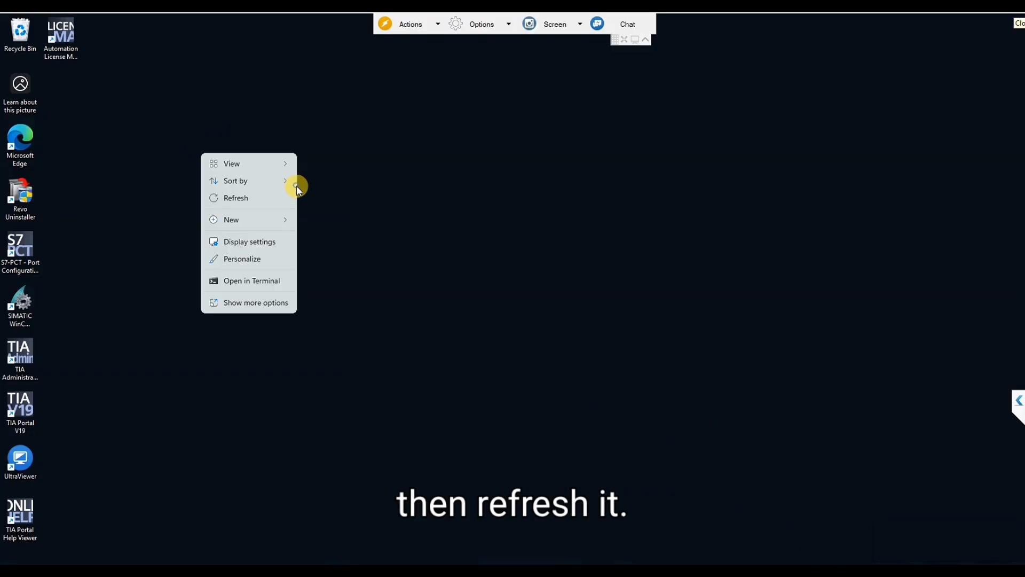
{"action": "left_click", "coordinate": [247, 199]}
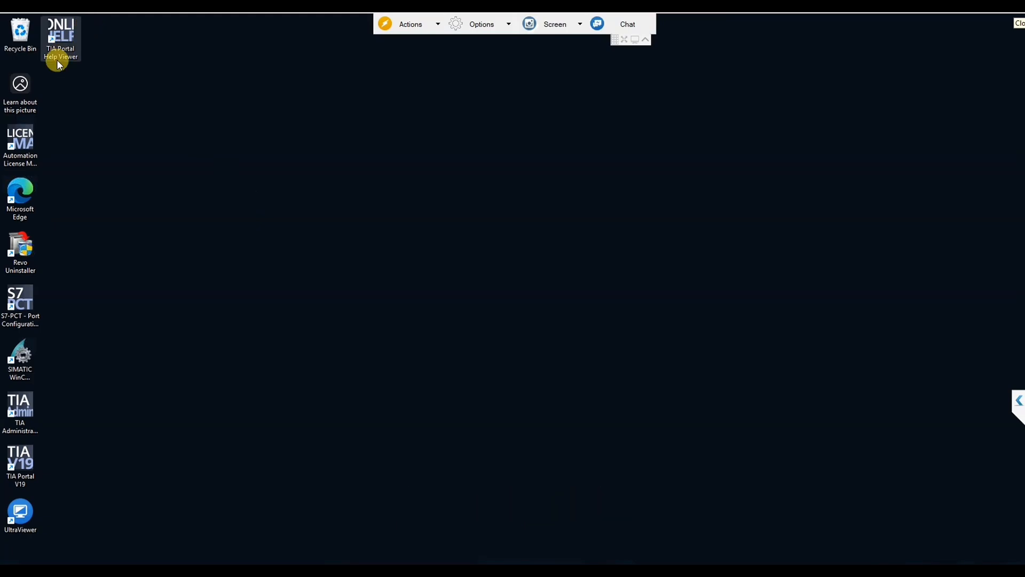
Open Automation License Manager, examine the license keys on the Windows (C:) drive and the My Computer overview, and close it.
{"action": "double_click", "coordinate": [20, 140]}
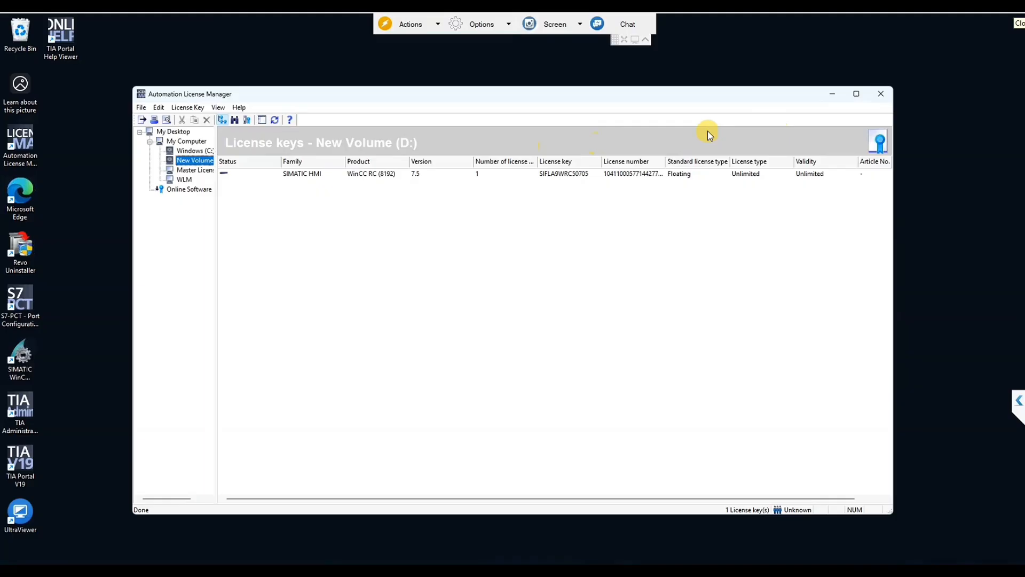
{"action": "left_click", "coordinate": [190, 150]}
{"action": "left_click", "coordinate": [182, 143]}
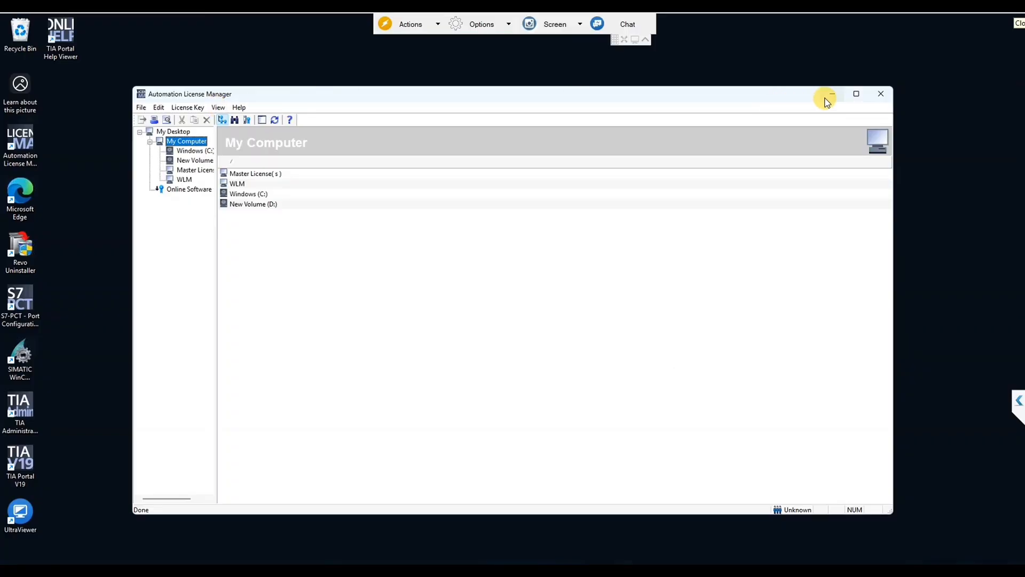
{"action": "left_click", "coordinate": [880, 95]}
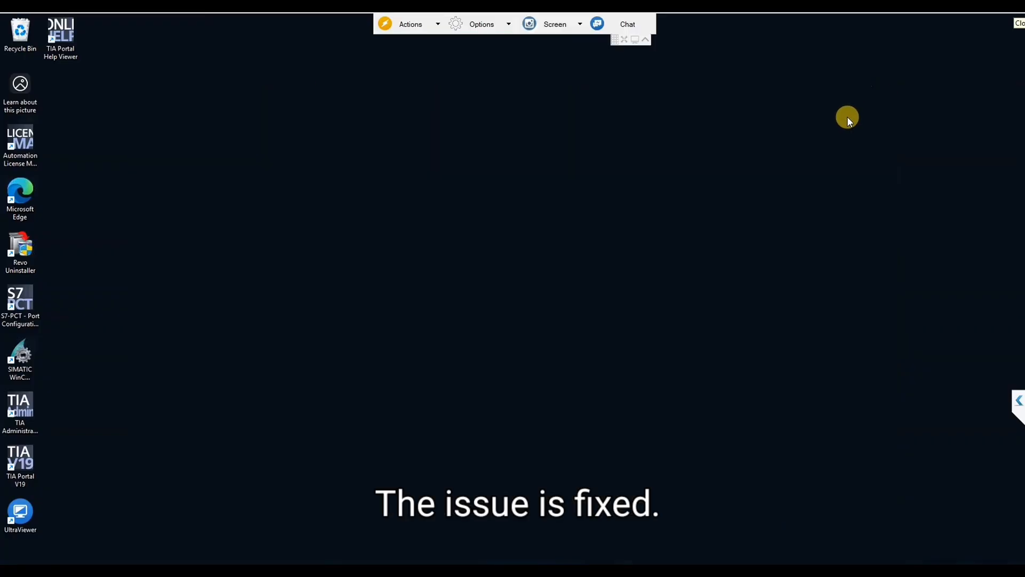
Refresh the desktop and launch Automation License Manager again from its desktop shortcut.
{"action": "right_click", "coordinate": [686, 258]}
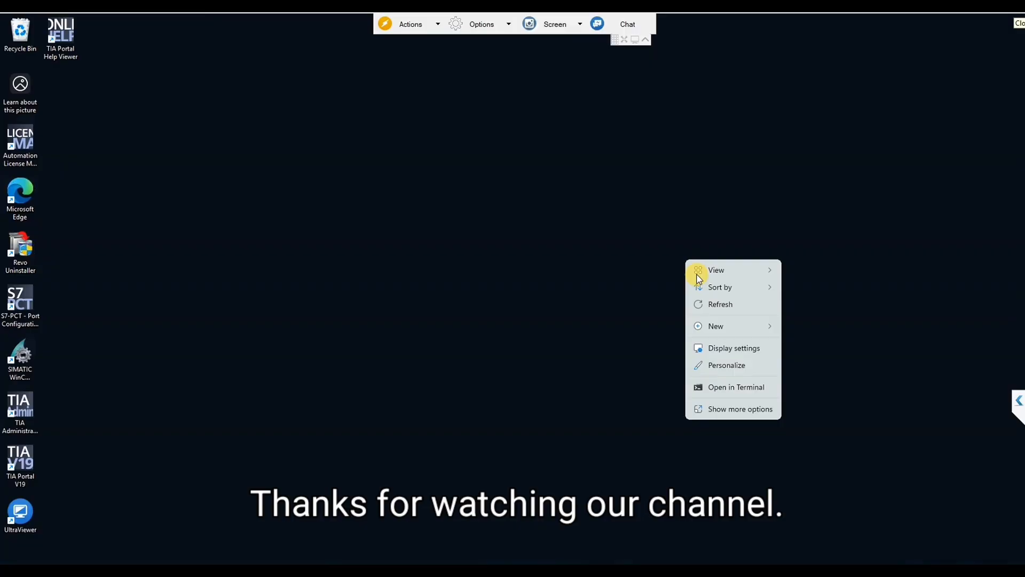
{"action": "left_click", "coordinate": [714, 300]}
{"action": "double_click", "coordinate": [20, 143]}
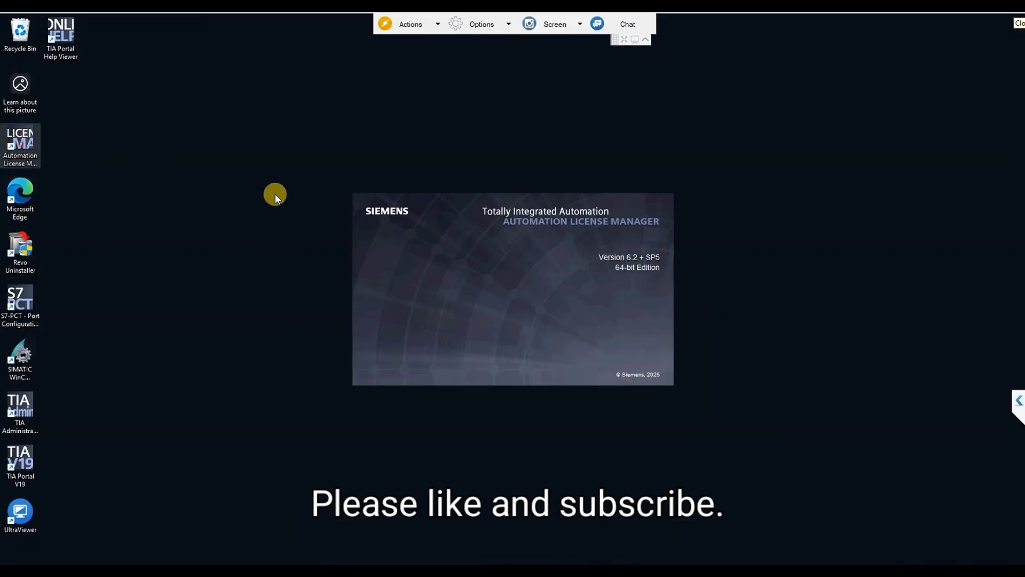